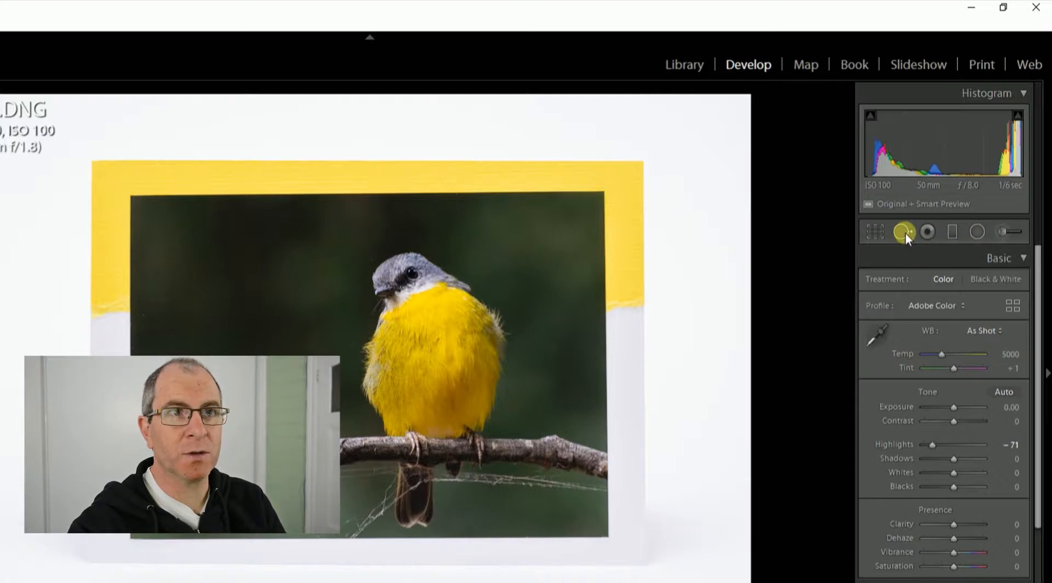
click(905, 232)
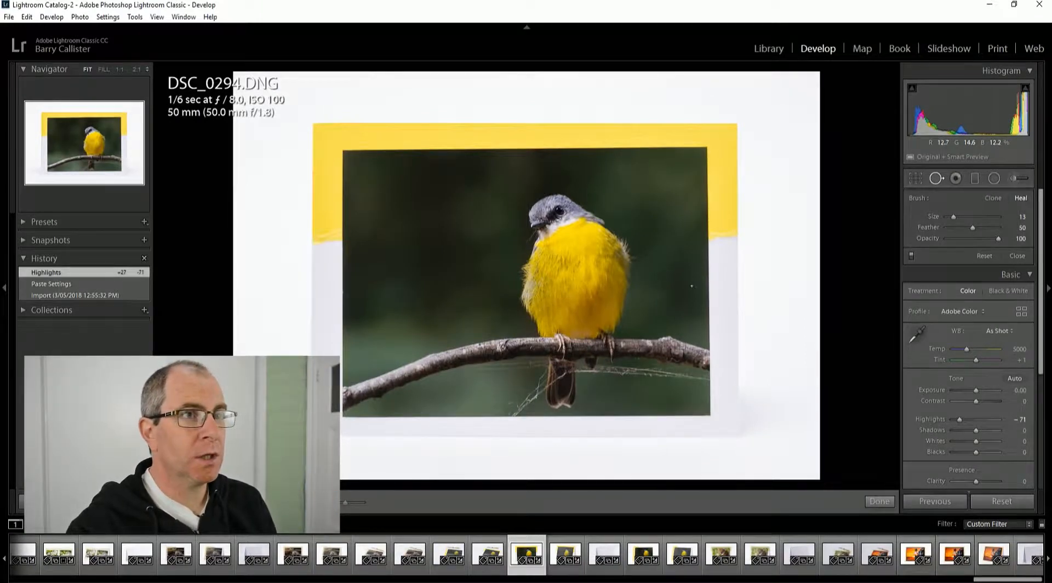
key(z)
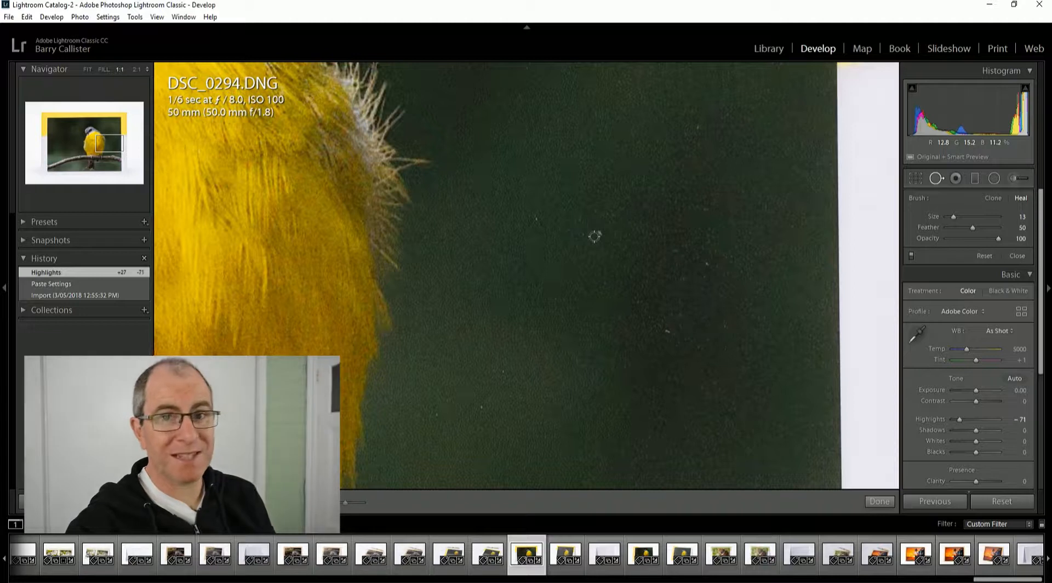
key(z)
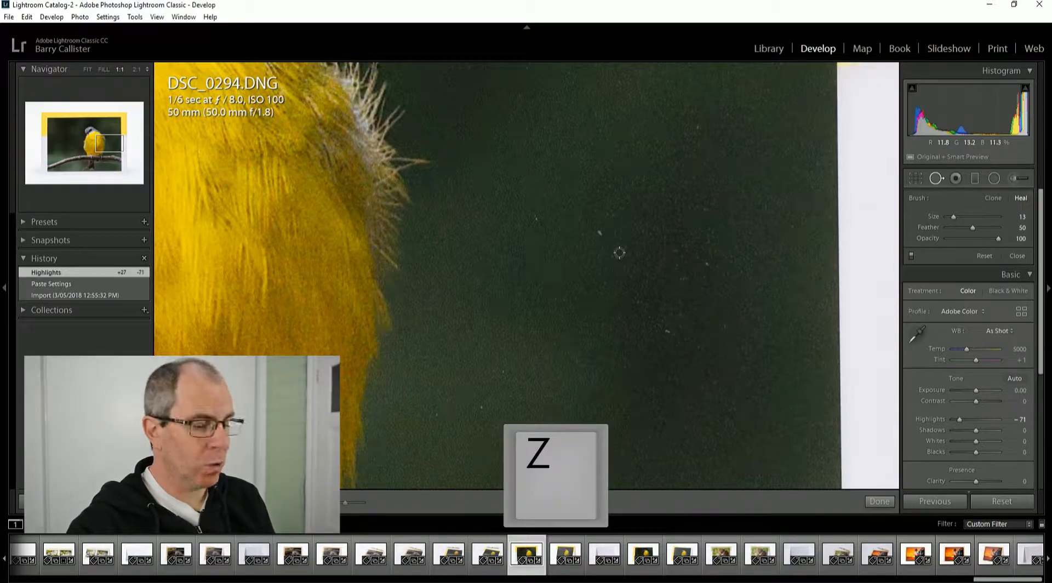
key(z)
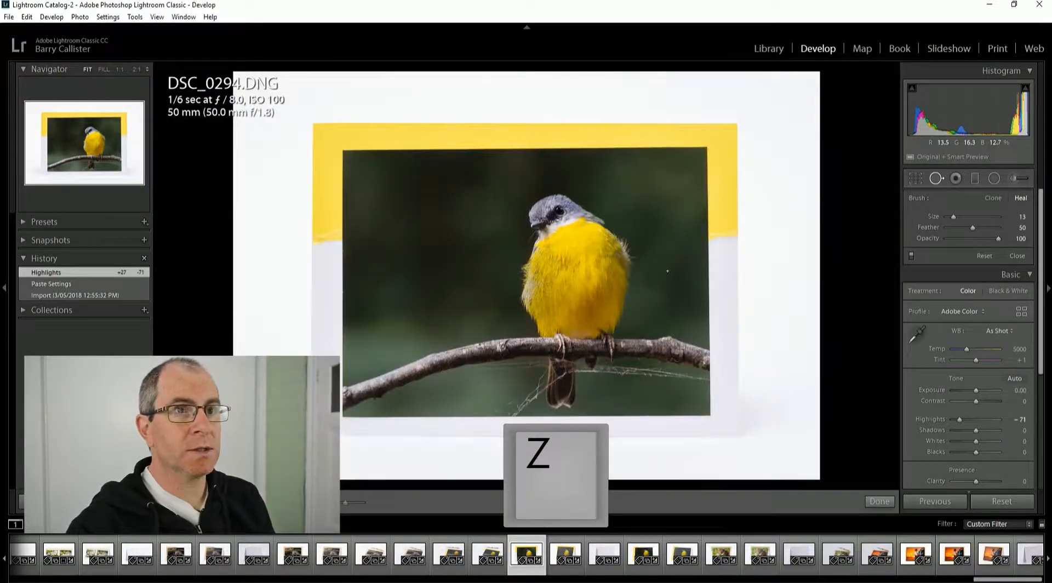
click(936, 179)
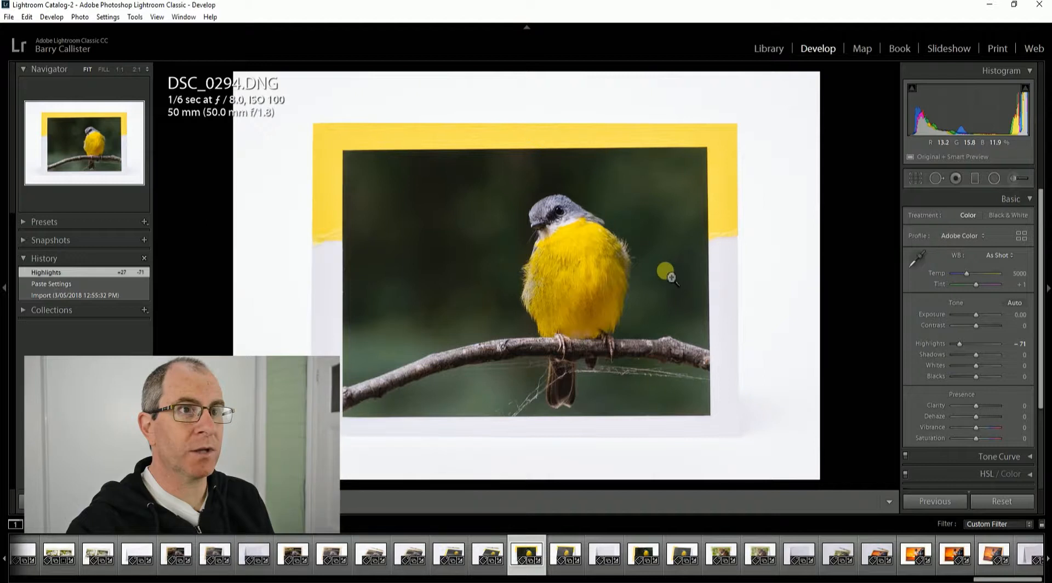
- Zoom to 1:1 on the dark background beside the bird and activate the Spot Removal tool
click(670, 283)
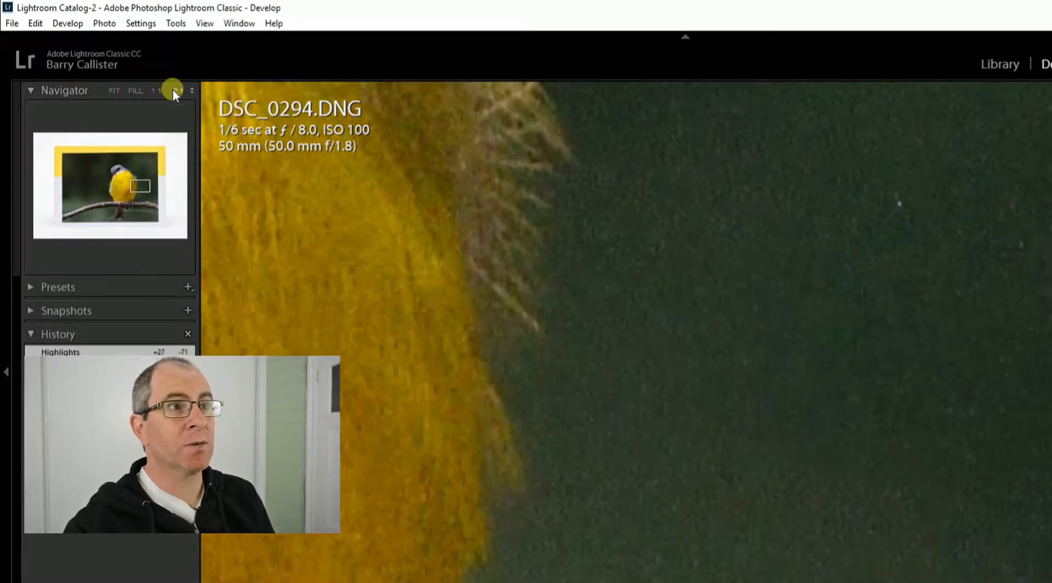
click(925, 330)
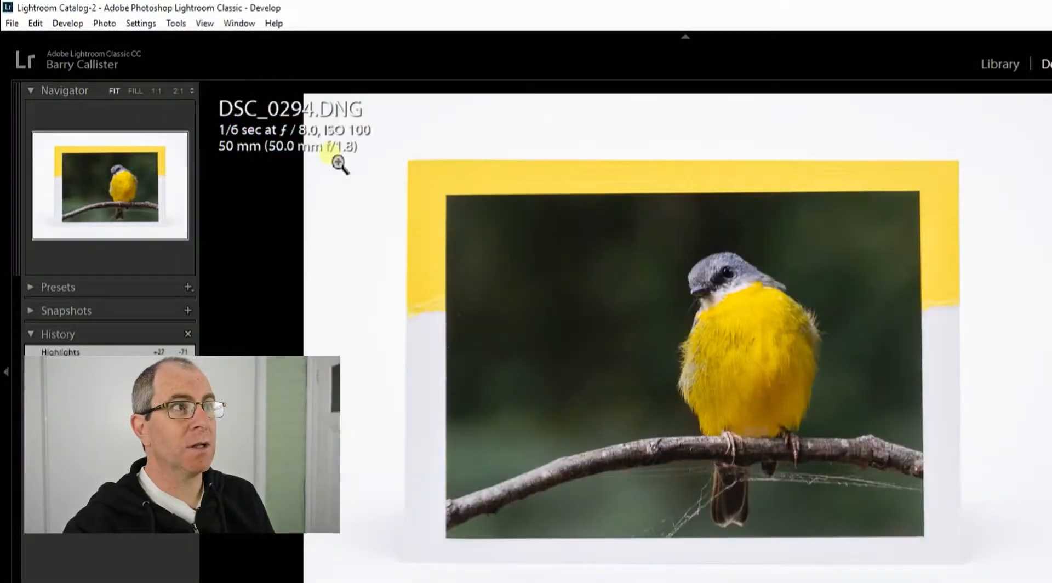
click(156, 91)
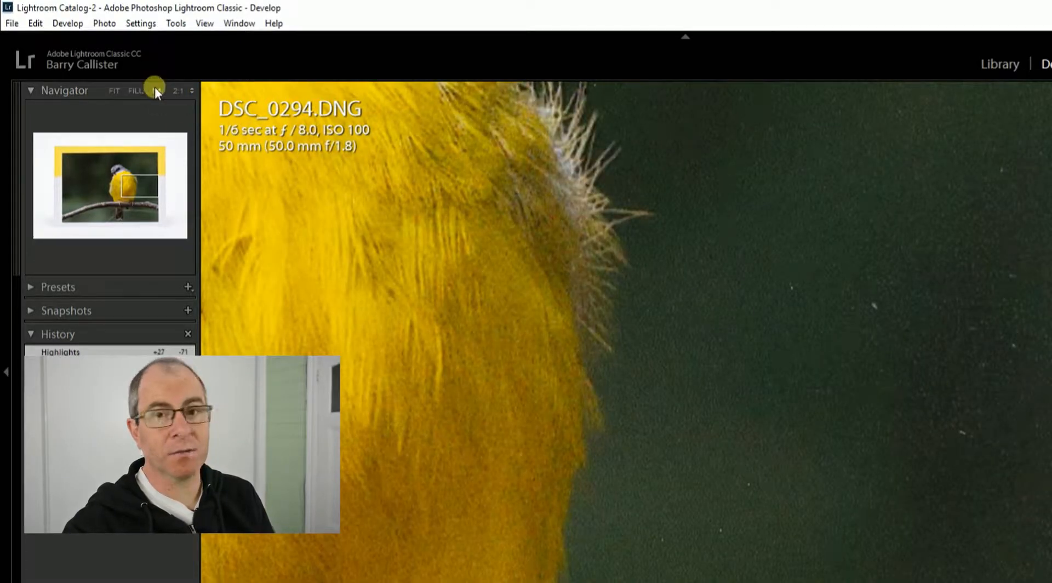
drag(988, 375, 800, 366)
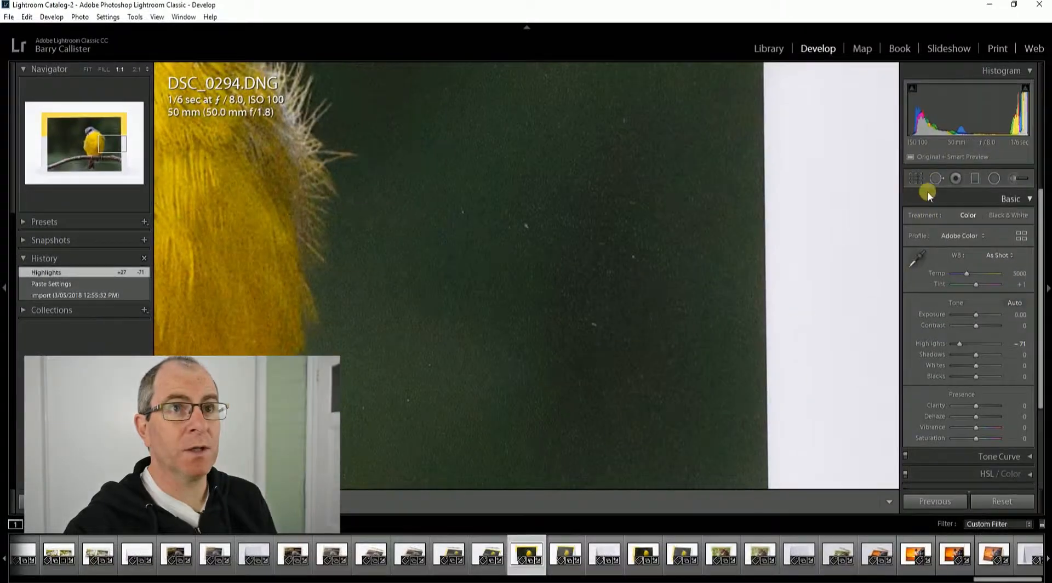
click(935, 178)
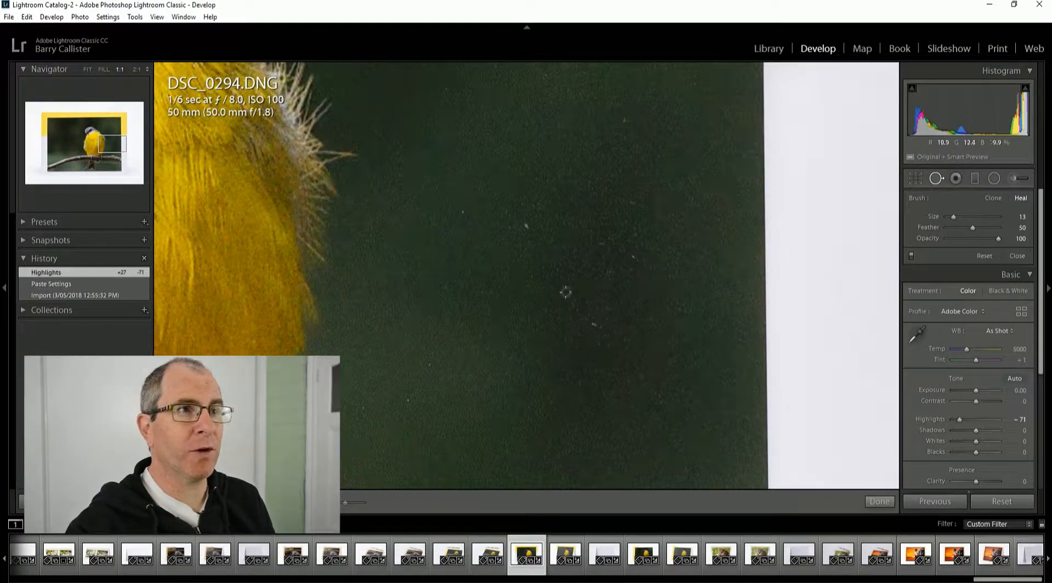
- Heal four dust specks on the dark green background beside the bird
click(526, 225)
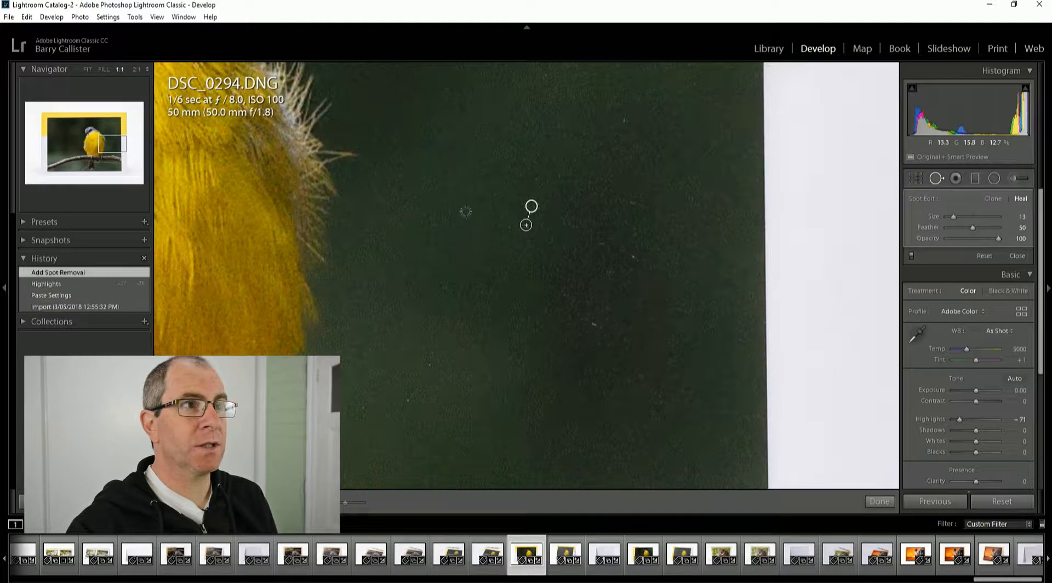
click(462, 213)
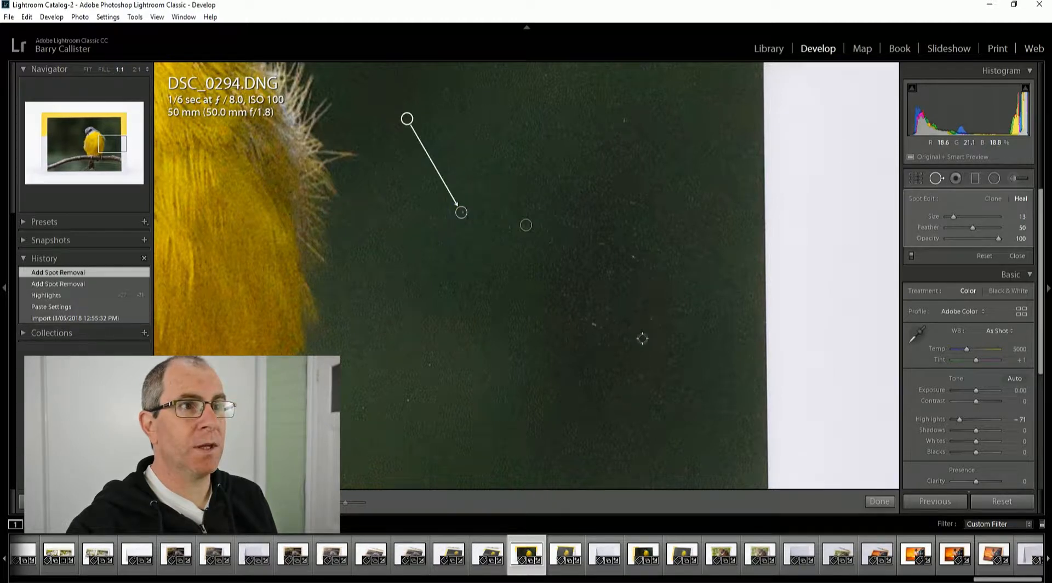
click(593, 324)
click(634, 257)
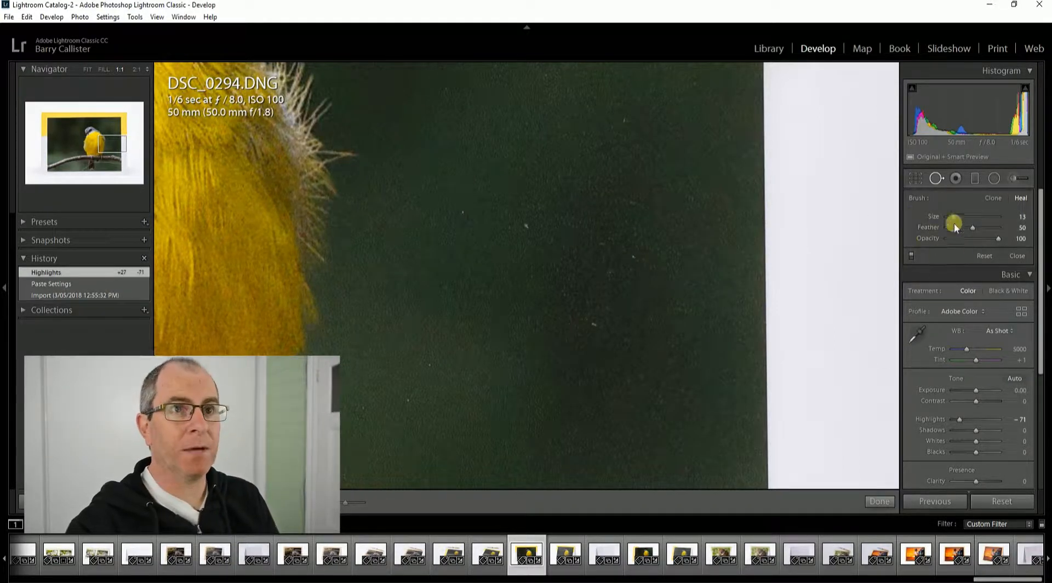
- Set the spot removal brush to Heal mode with size 22 and feather 46
click(993, 200)
click(1022, 200)
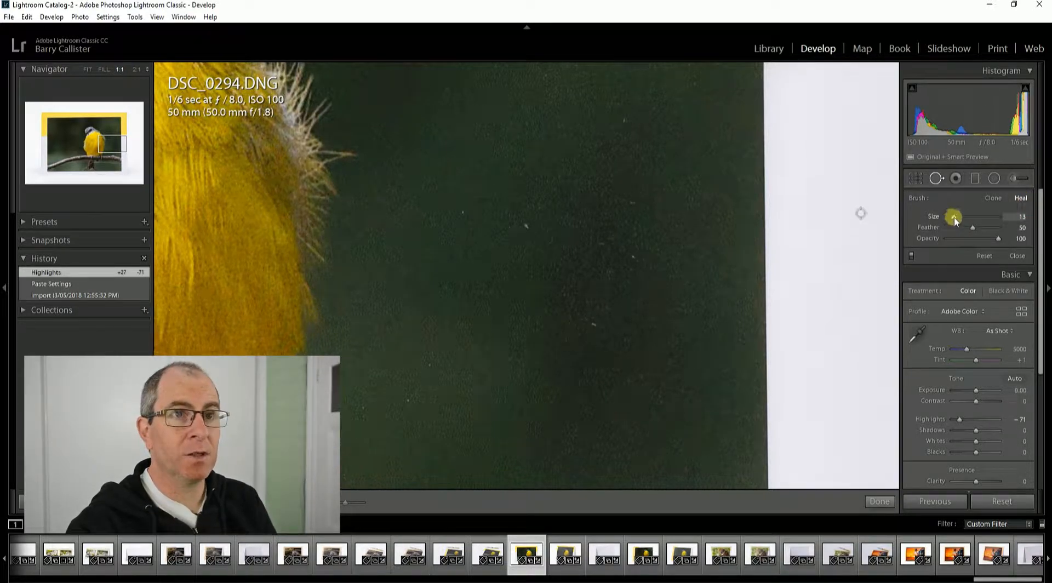
mouse_move(954, 217)
mouse_down()
mouse_move(998, 218)
mouse_move(955, 222)
mouse_move(984, 216)
mouse_move(981, 227)
mouse_move(995, 228)
mouse_move(943, 229)
mouse_move(983, 231)
mouse_move(965, 234)
mouse_move(970, 219)
mouse_move(977, 239)
mouse_move(994, 238)
mouse_up()
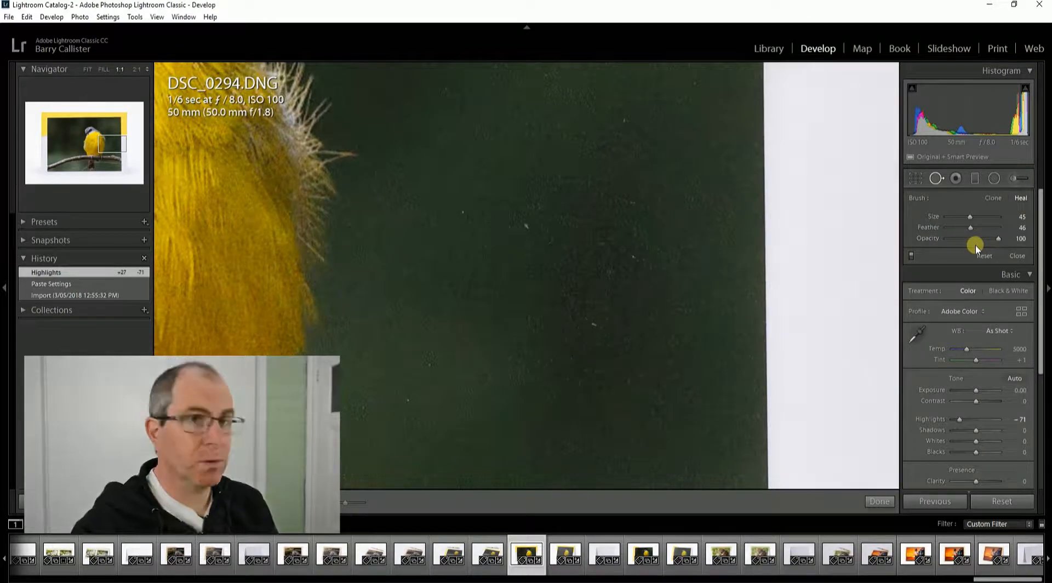
click(993, 198)
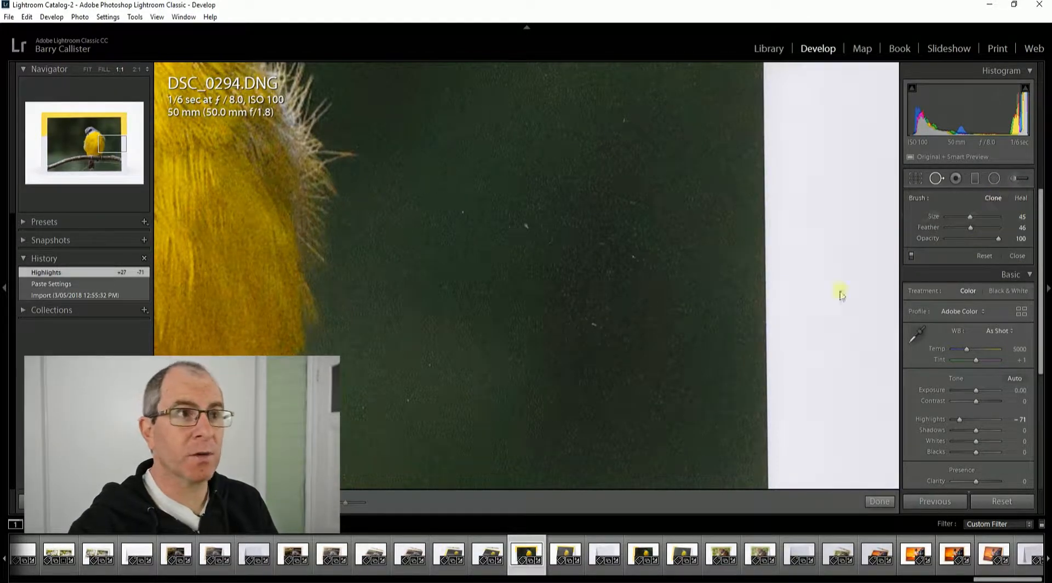
scroll(521, 225, down, 5)
click(1021, 198)
scroll(674, 265, down, 9)
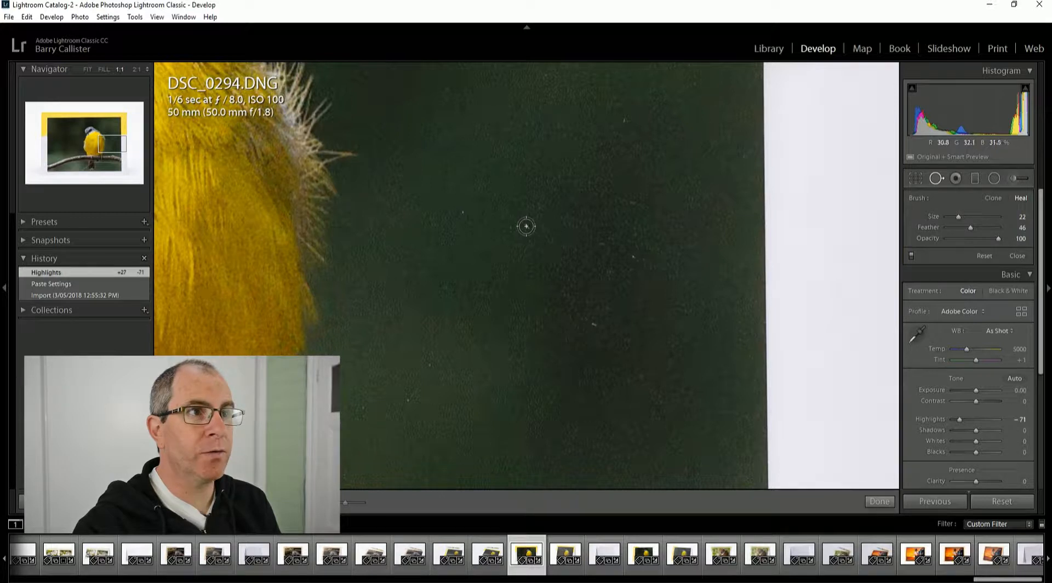
- Heal the bright dust speck in the middle of the dark background and adjust its source circle
click(526, 225)
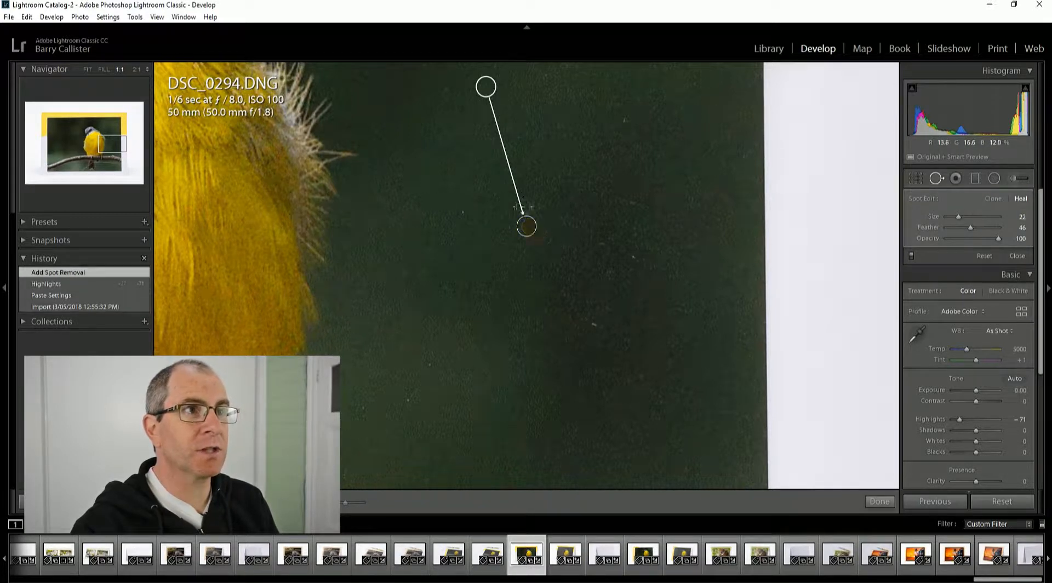
click(493, 92)
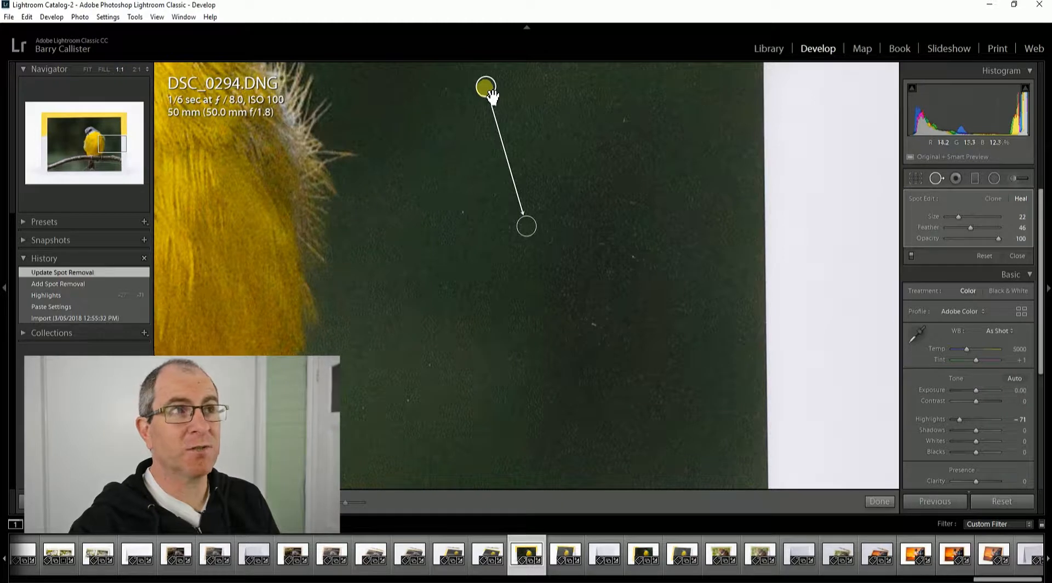
drag(493, 96, 492, 96)
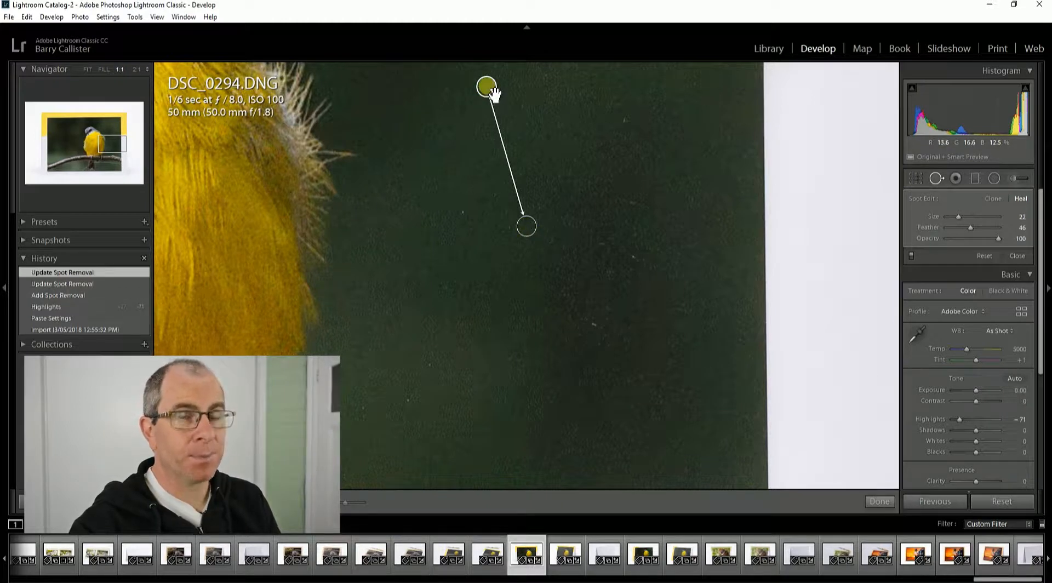
- Switch the healed spot to Clone mode and move its source circle onto the bird's yellow feathers
click(992, 199)
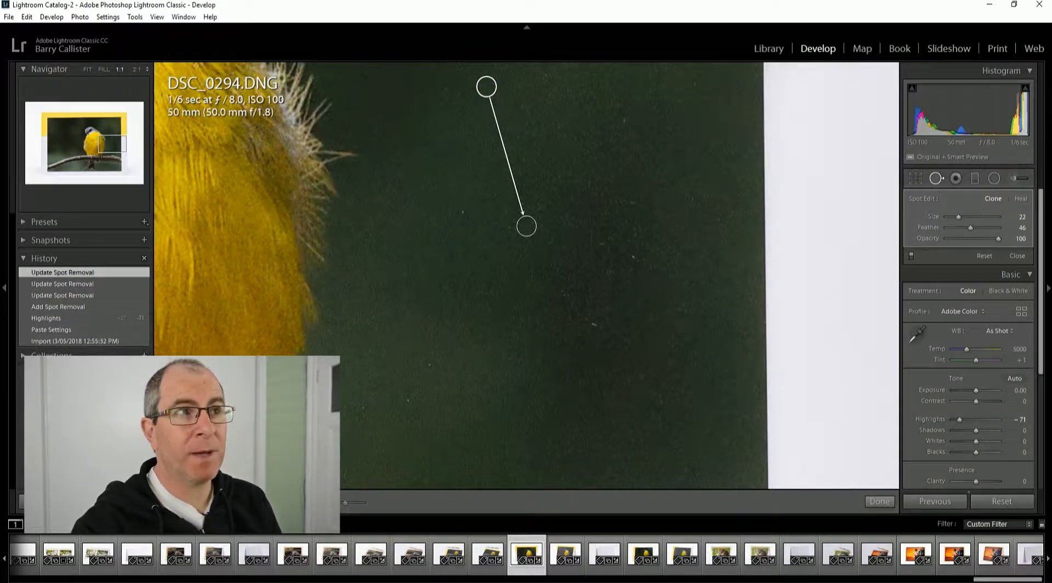
mouse_move(485, 102)
mouse_down()
mouse_move(514, 164)
mouse_move(486, 88)
mouse_move(495, 97)
mouse_move(298, 243)
mouse_move(266, 251)
mouse_move(242, 221)
mouse_up()
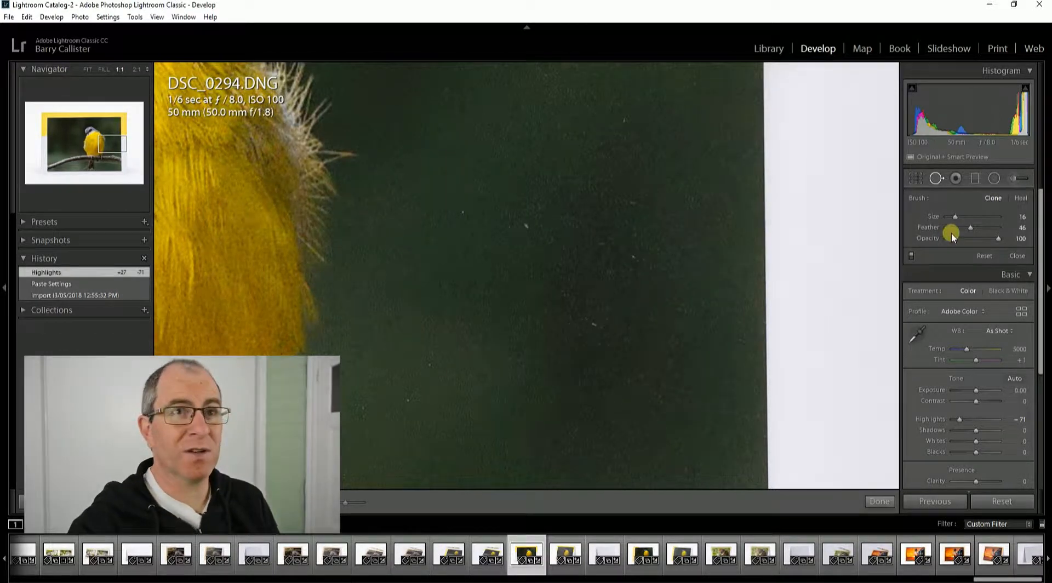
- Resize the clone brush over the dark background, ending at size 21
mouse_move(957, 219)
mouse_down()
mouse_move(991, 223)
mouse_move(966, 225)
mouse_up()
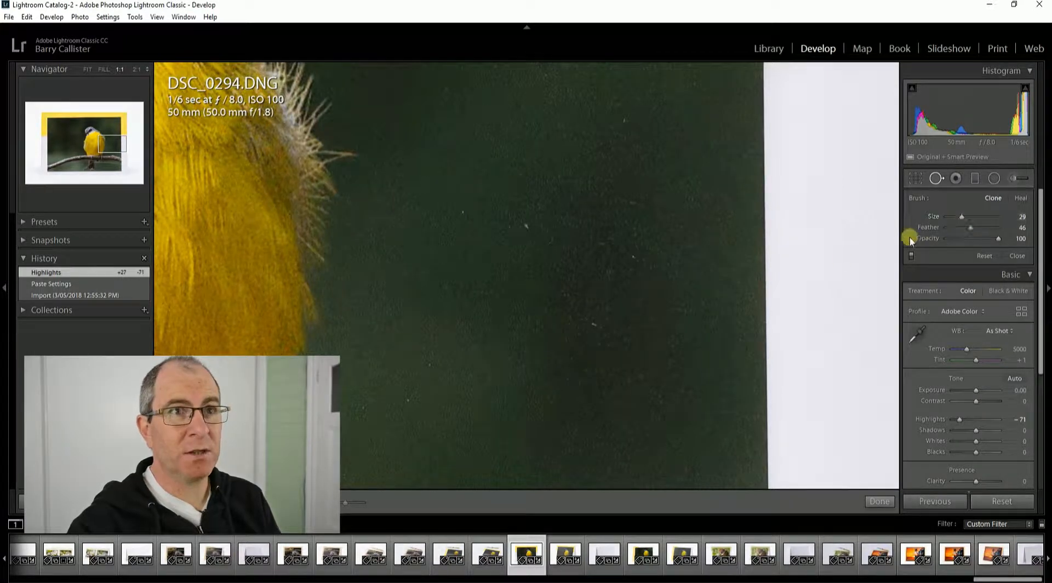
click(587, 263)
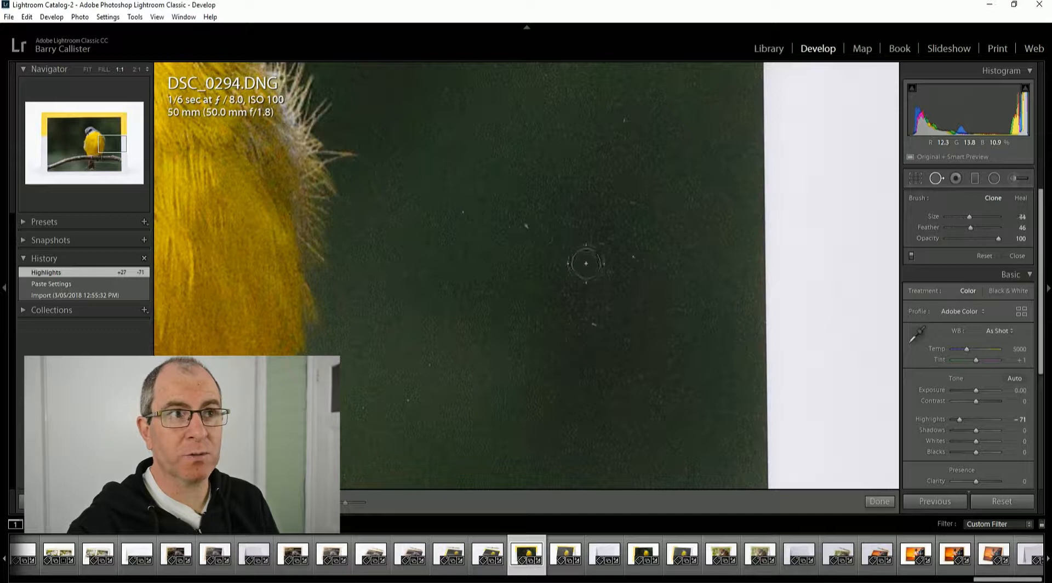
scroll(586, 264, down, 8)
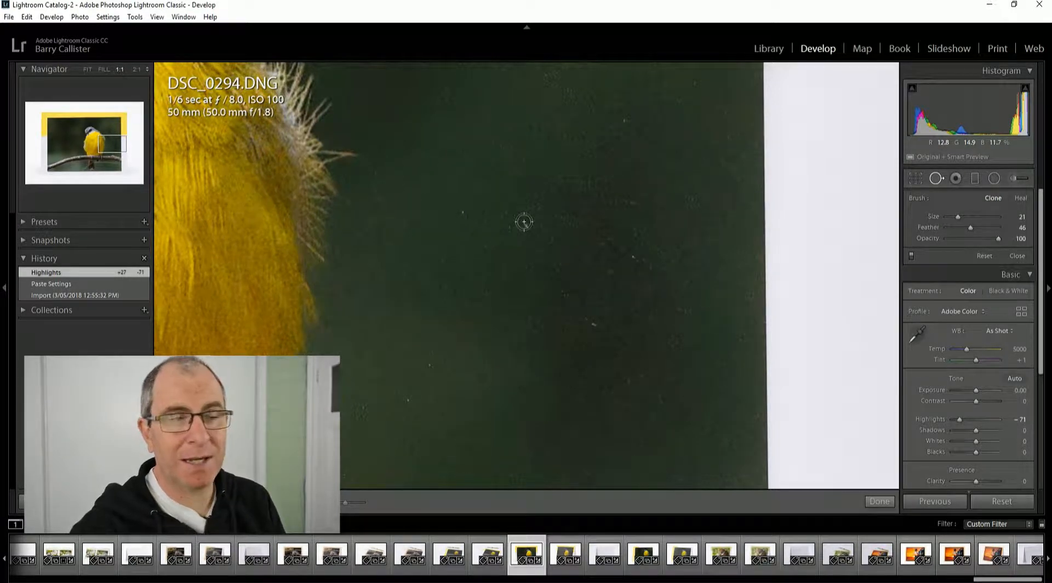
- Enlarge the clone brush to about size 80 and reduce it back down to size 18
key(bracketleft)
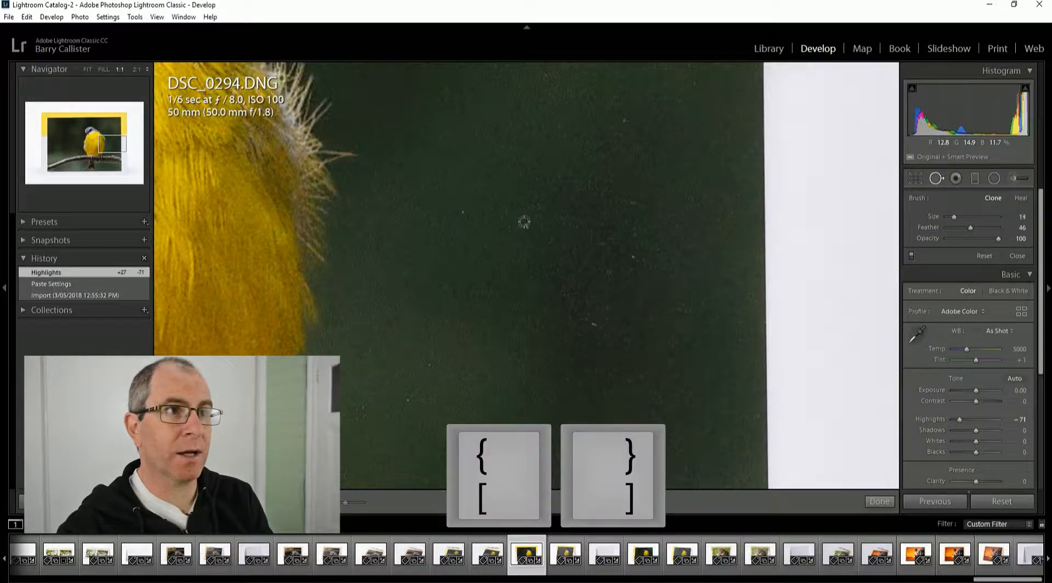
key(bracketright)
key(bracketright)
key(bracketright)
key(bracketright)
key(bracketright)
key(bracketright)
key(bracketright)
key(bracketright)
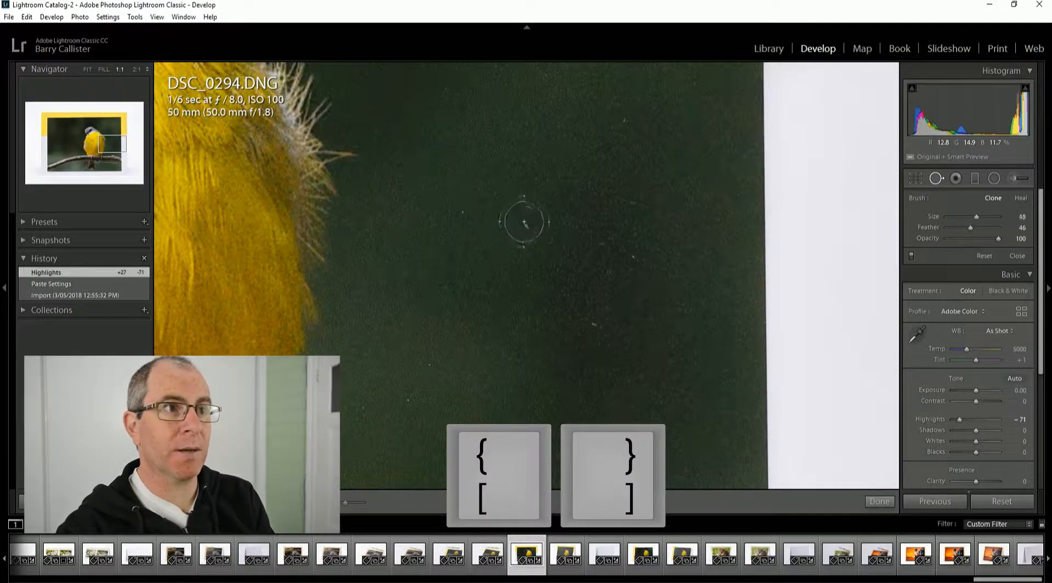
key(bracketright)
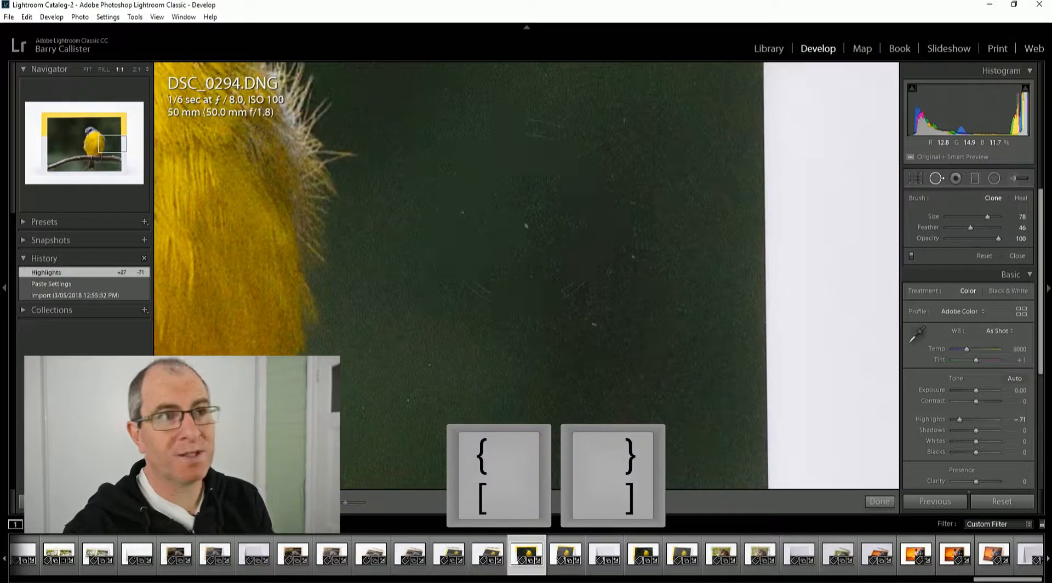
key(bracketright)
key(bracketleft)
key(bracketleft)
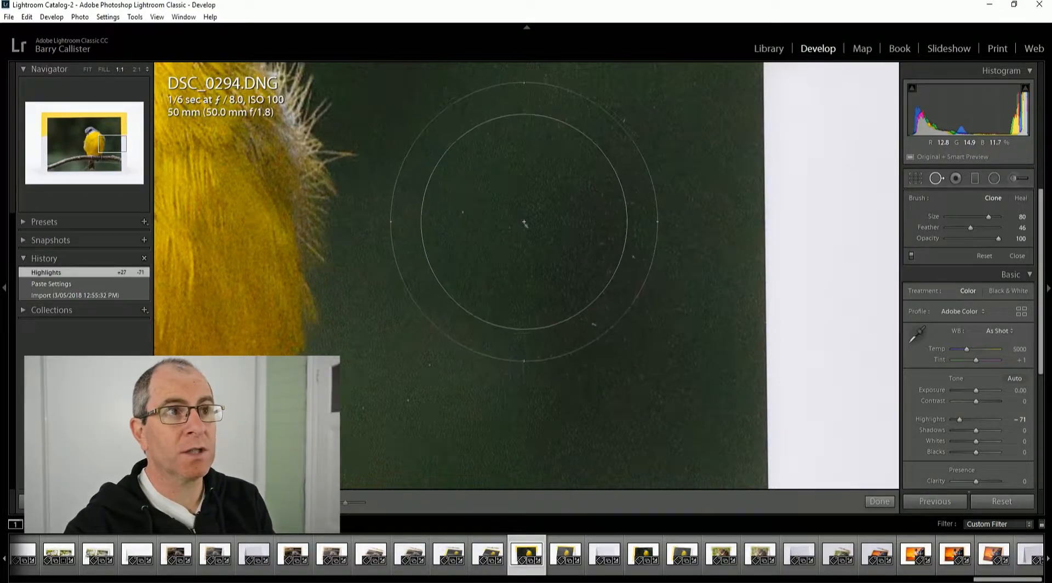
key(bracketleft)
key(bracketleft)
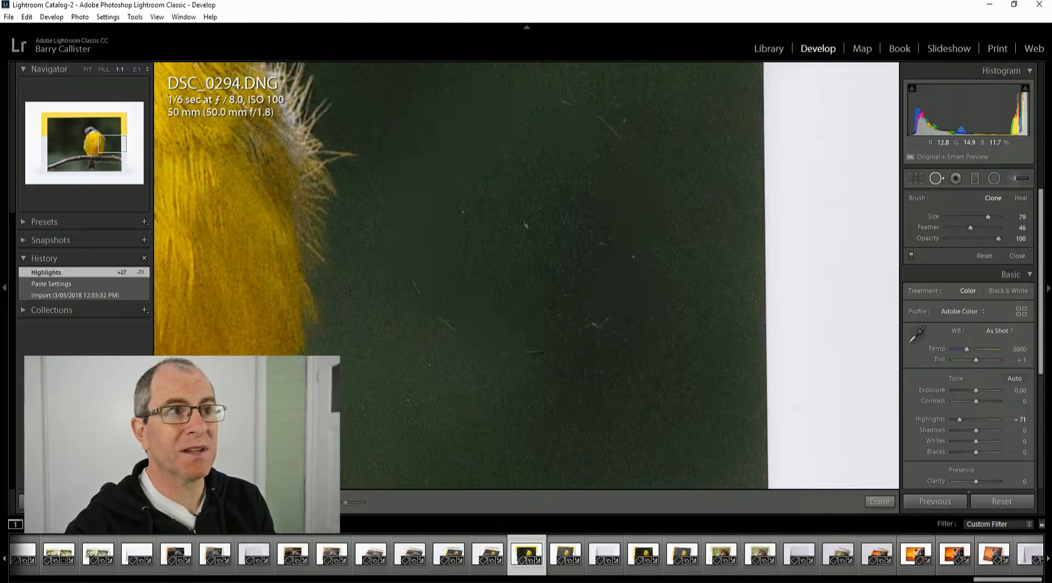
key(bracketleft)
key(bracketleft)
key(bracketleft)
key(bracketleft)
key(bracketleft)
key(bracketleft)
key(bracketleft)
key(bracketleft)
key(bracketleft)
key(bracketleft)
key(bracketleft)
key(bracketleft)
key(bracketleft)
key(bracketleft)
key(bracketleft)
key(bracketleft)
key(bracketleft)
key(bracketleft)
key(bracketleft)
key(bracketleft)
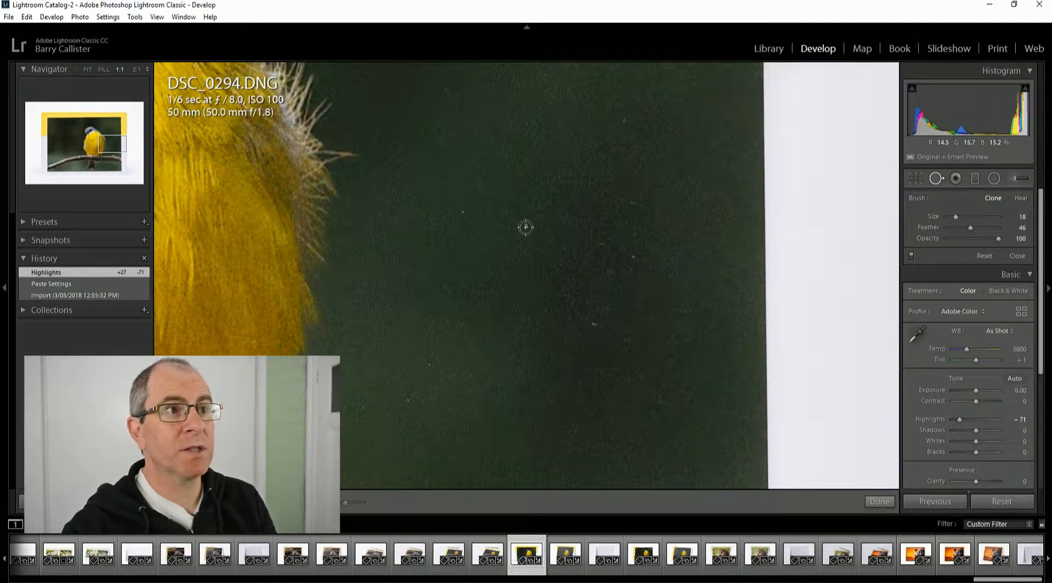
- Clone out the bright dust speck on the dark background and adjust the spot's size to 20
click(526, 228)
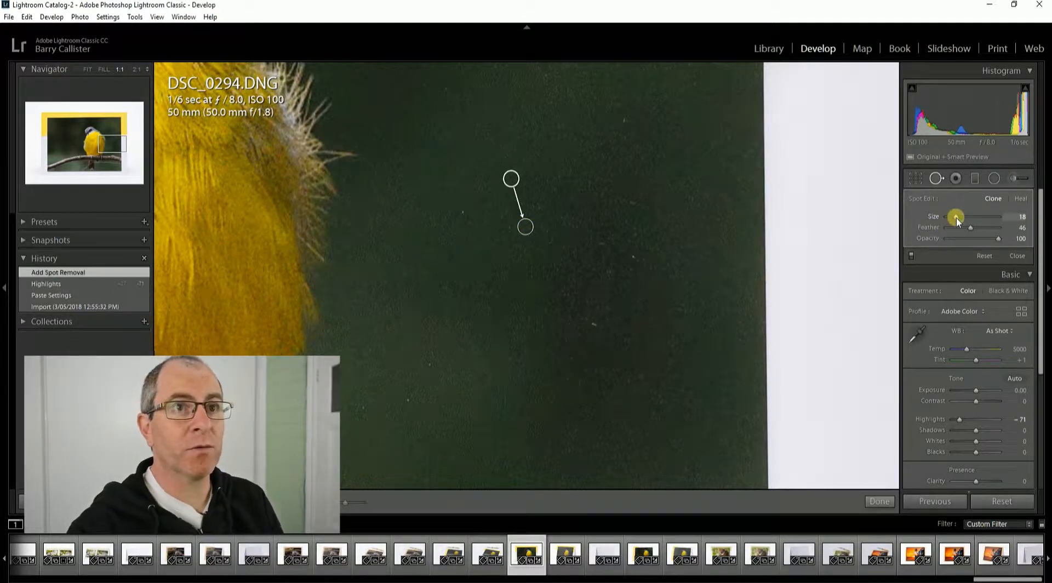
mouse_move(957, 218)
mouse_down()
mouse_move(972, 216)
mouse_move(958, 217)
mouse_up()
click(537, 225)
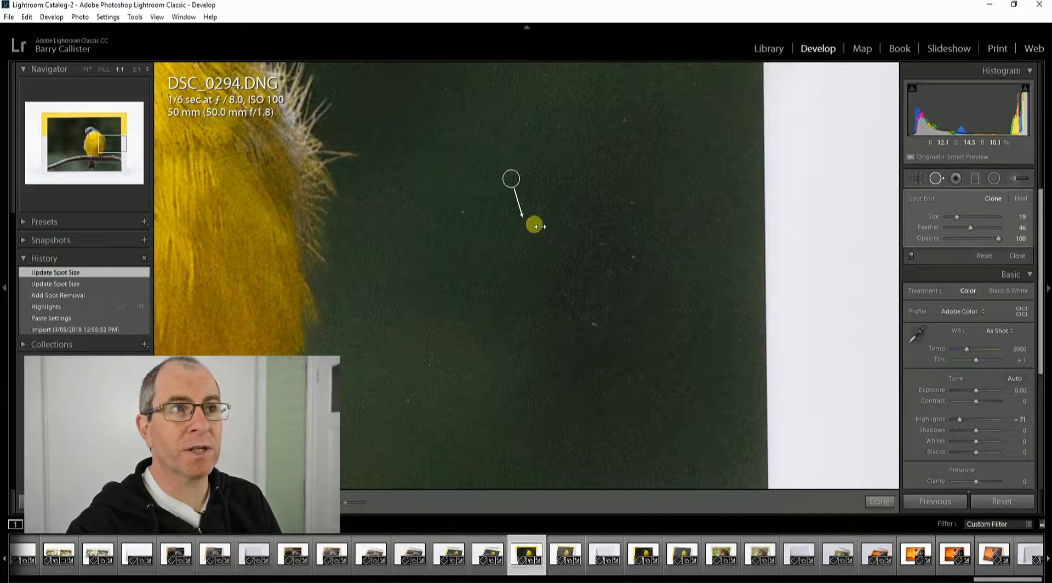
mouse_move(537, 225)
mouse_down()
mouse_move(563, 226)
mouse_move(534, 229)
mouse_up()
click(518, 177)
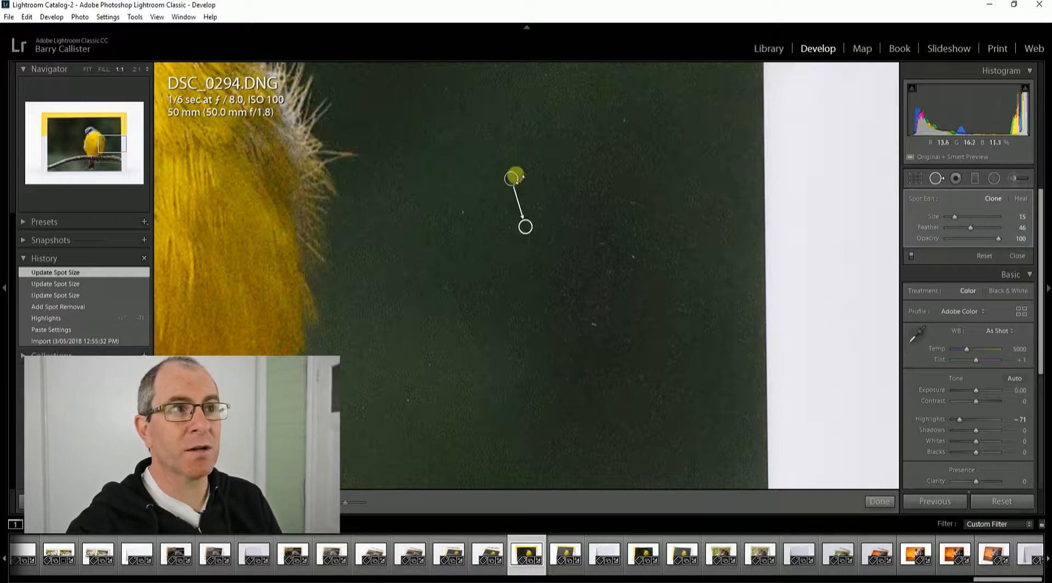
mouse_move(521, 179)
mouse_down()
mouse_move(536, 177)
mouse_move(512, 181)
mouse_move(525, 184)
mouse_up()
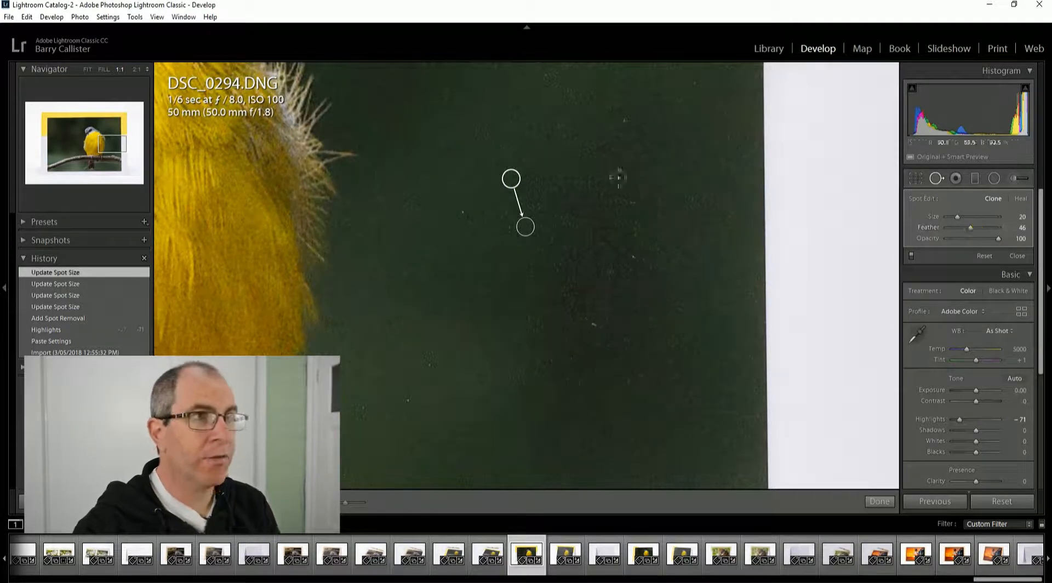
- Clone the bird's yellow feathers onto the dark background at size 76 and vary the spot's feather up to 94, ending at 44
drag(520, 186, 229, 154)
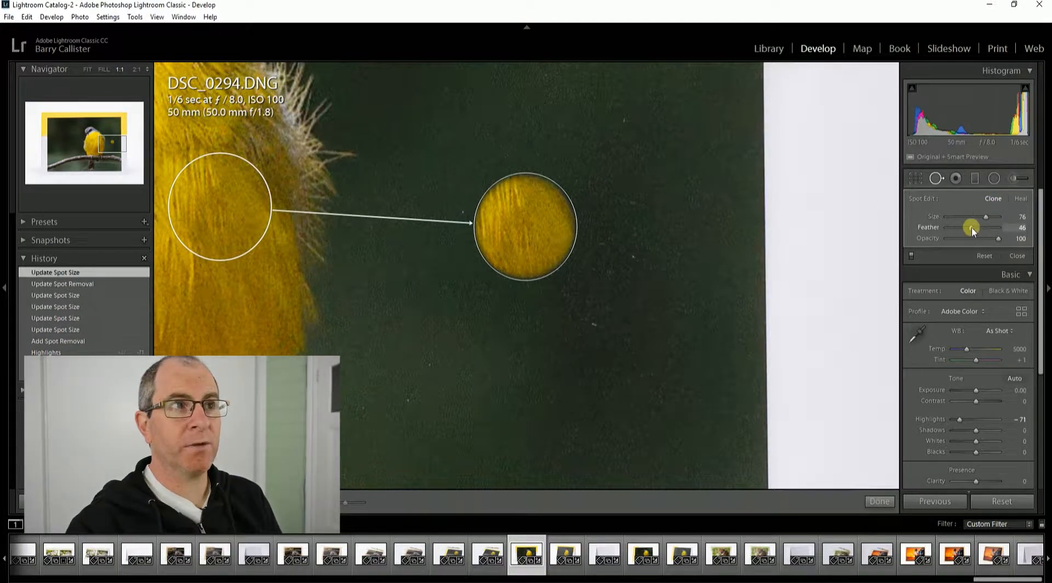
drag(975, 229, 990, 230)
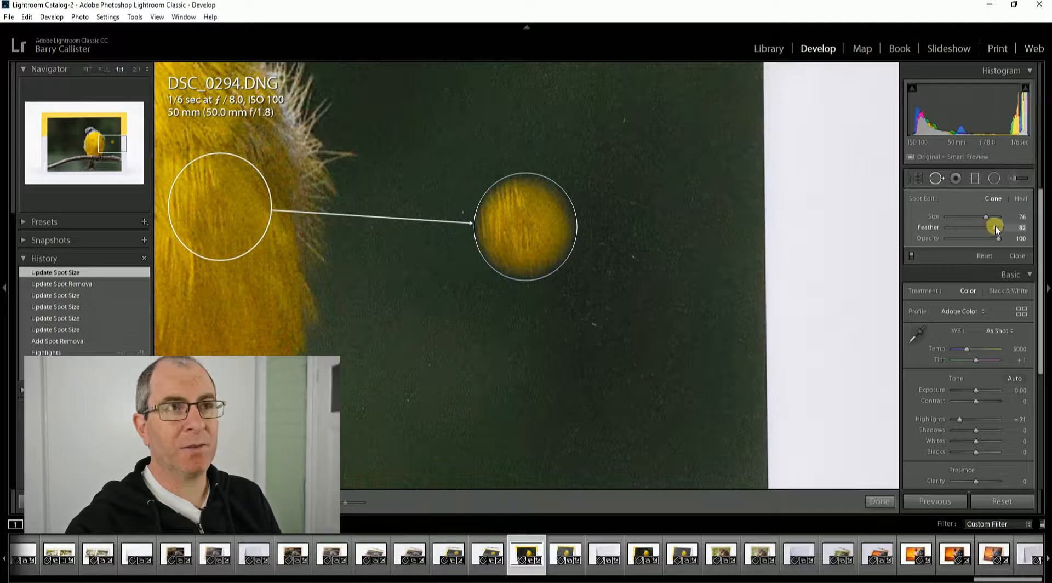
drag(995, 225, 996, 226)
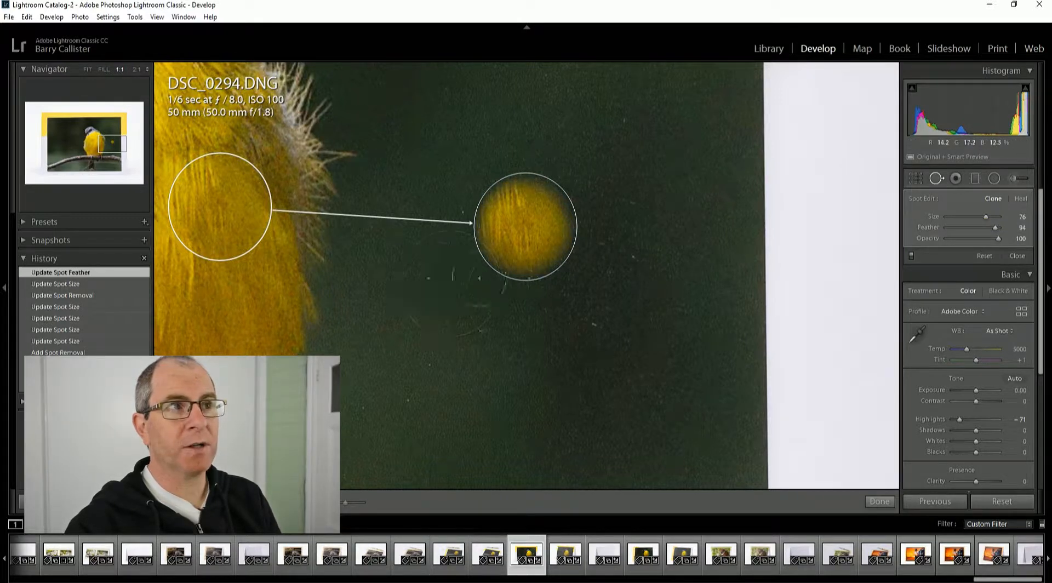
mouse_move(1004, 225)
mouse_down()
mouse_move(944, 227)
mouse_move(976, 229)
mouse_up()
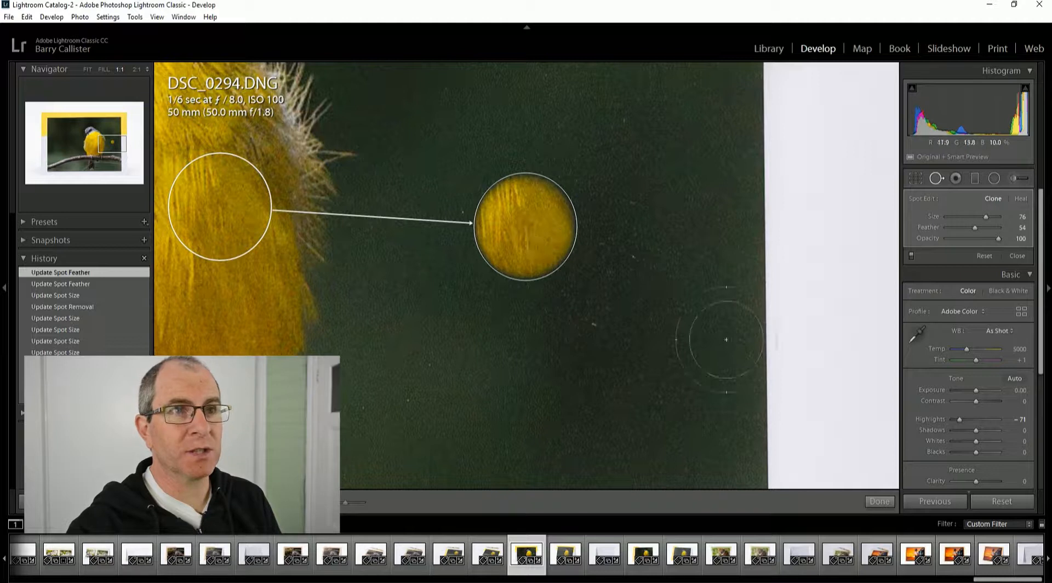
mouse_move(961, 227)
mouse_down()
mouse_move(999, 229)
mouse_move(977, 234)
mouse_up()
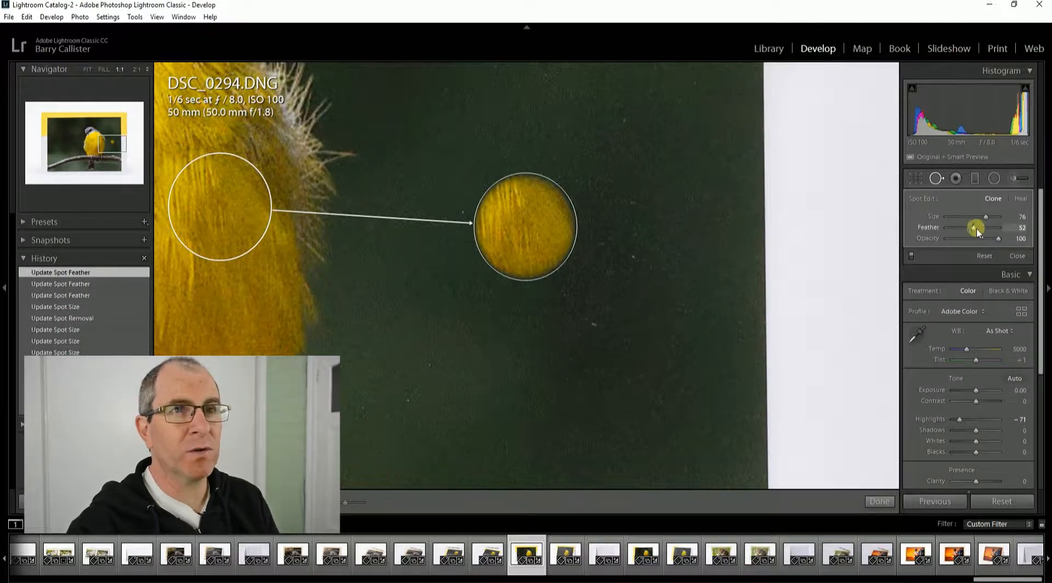
drag(978, 230, 973, 231)
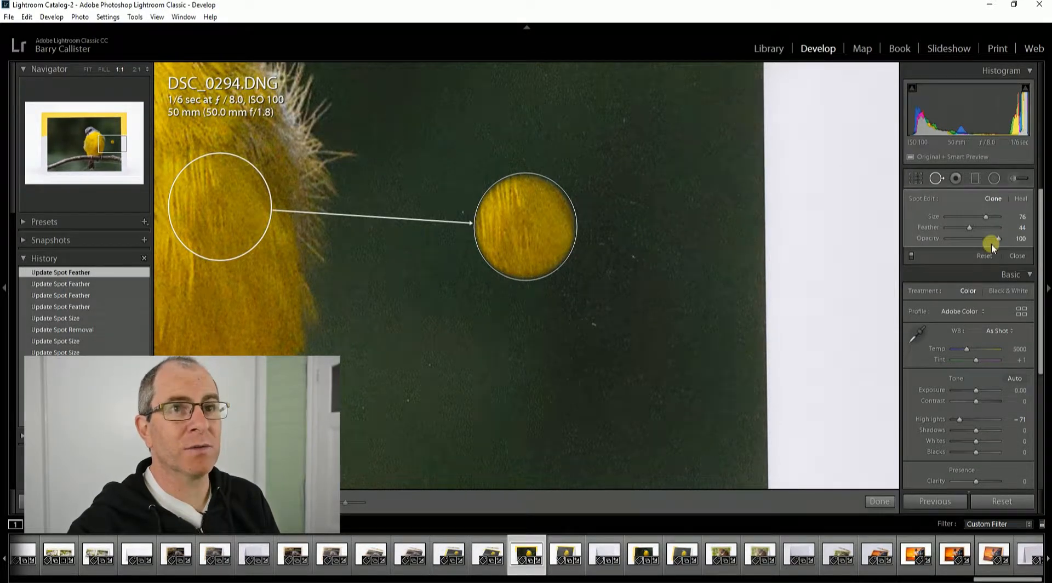
- Lower the cloned feather spot's opacity to 1 and restore it to 100
drag(990, 241, 939, 241)
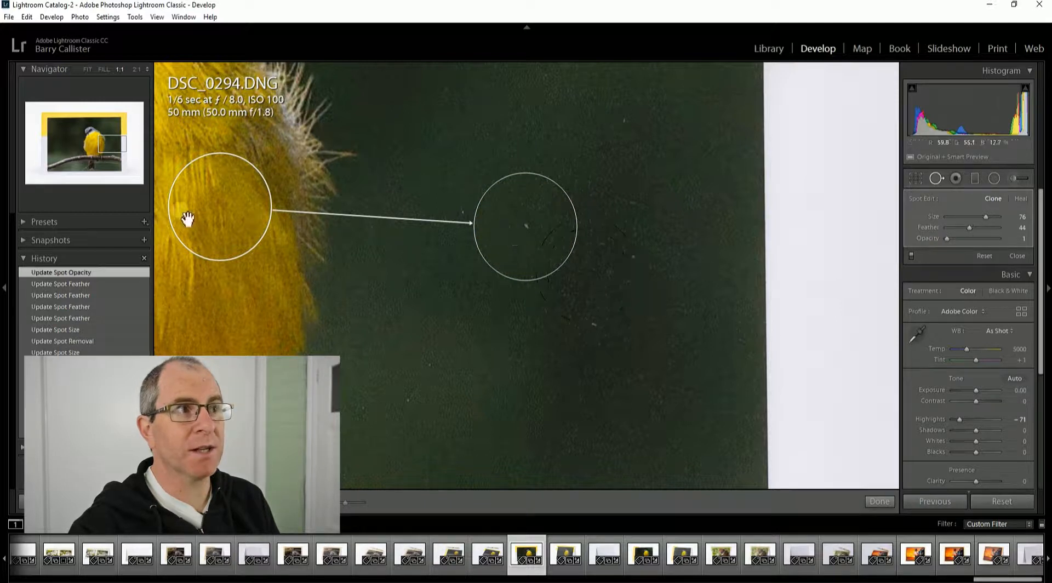
mouse_move(955, 241)
mouse_down()
mouse_move(971, 241)
mouse_move(941, 242)
mouse_move(987, 236)
mouse_move(1002, 249)
mouse_move(998, 238)
mouse_move(969, 241)
mouse_move(1004, 242)
mouse_move(1008, 255)
mouse_up()
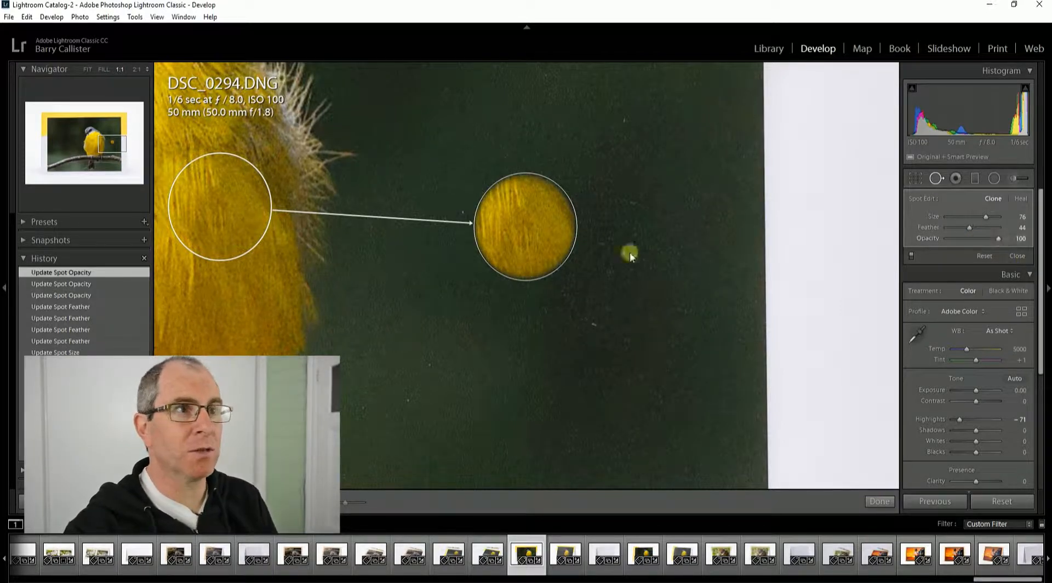
- Move the clone source back onto the dark background, shrink the spot to size 34, and undo all its edits including its creation
mouse_move(228, 212)
mouse_down()
mouse_move(364, 291)
mouse_move(606, 378)
mouse_move(670, 258)
mouse_move(590, 137)
mouse_move(560, 126)
mouse_up()
scroll(608, 373, down, 5)
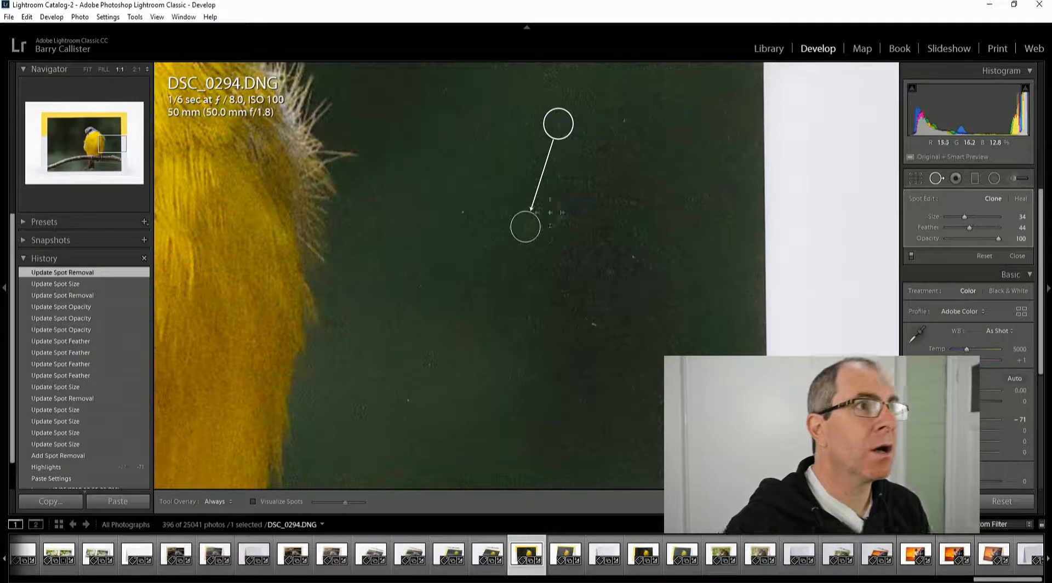
mouse_move(561, 136)
mouse_down()
mouse_move(519, 140)
mouse_move(477, 170)
mouse_up()
key(ctrl+z)
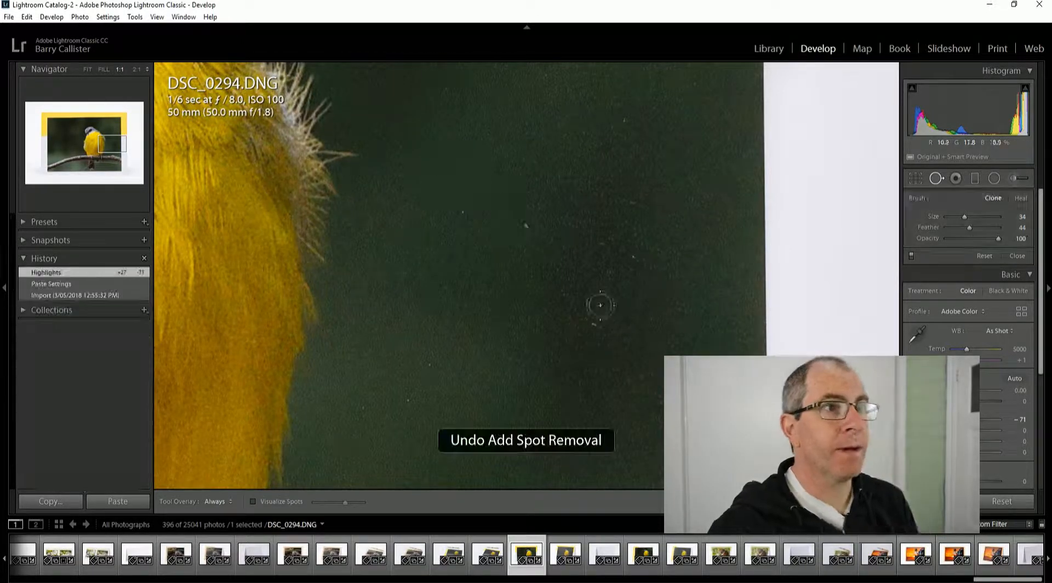
- Clone out six dust specks on the dark background beside the bird with a size 14 brush, repositioning one spot's source
scroll(541, 307, down, 2)
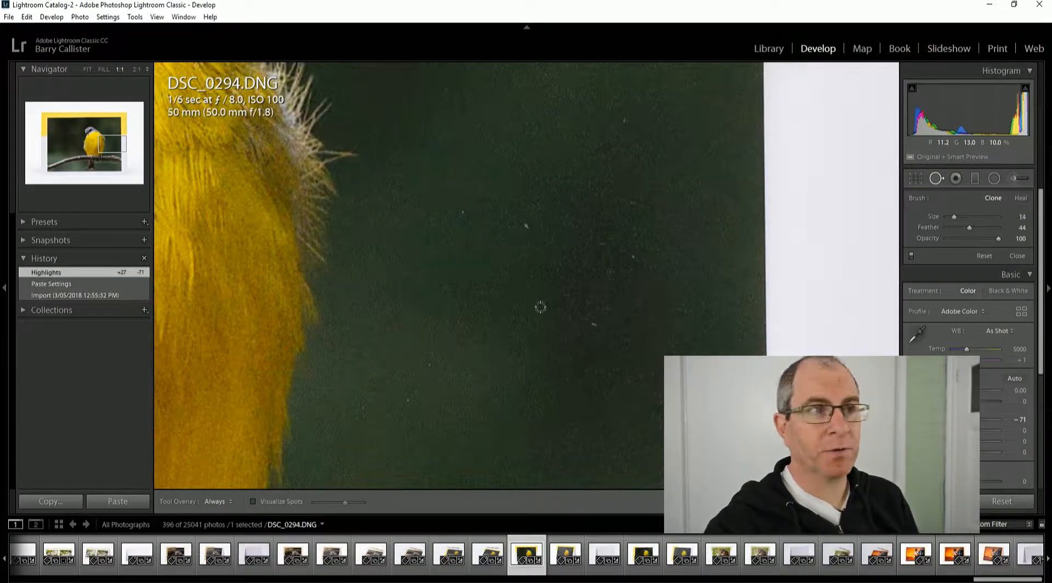
click(525, 225)
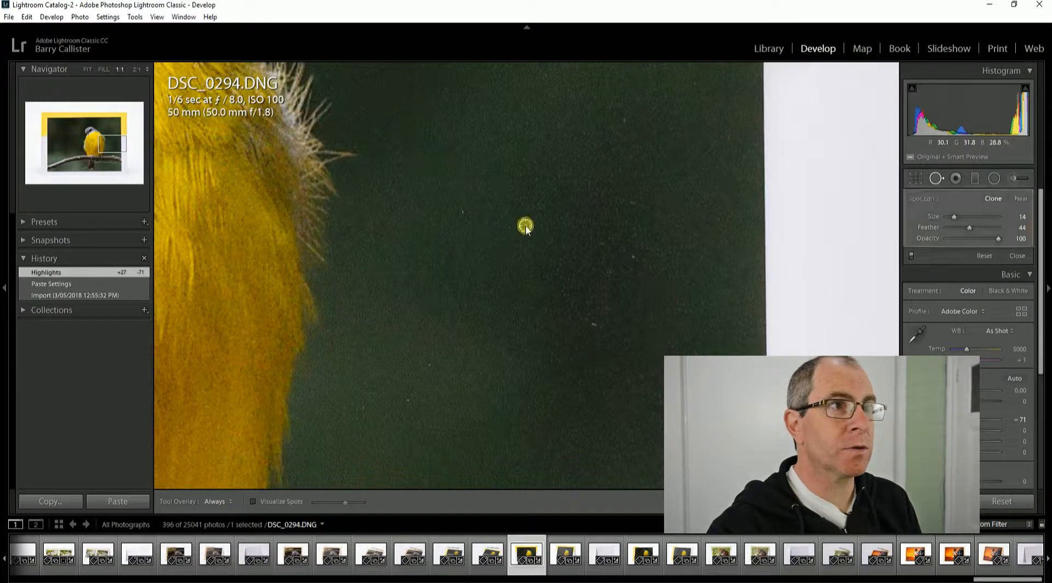
drag(475, 208, 520, 190)
click(461, 213)
click(593, 325)
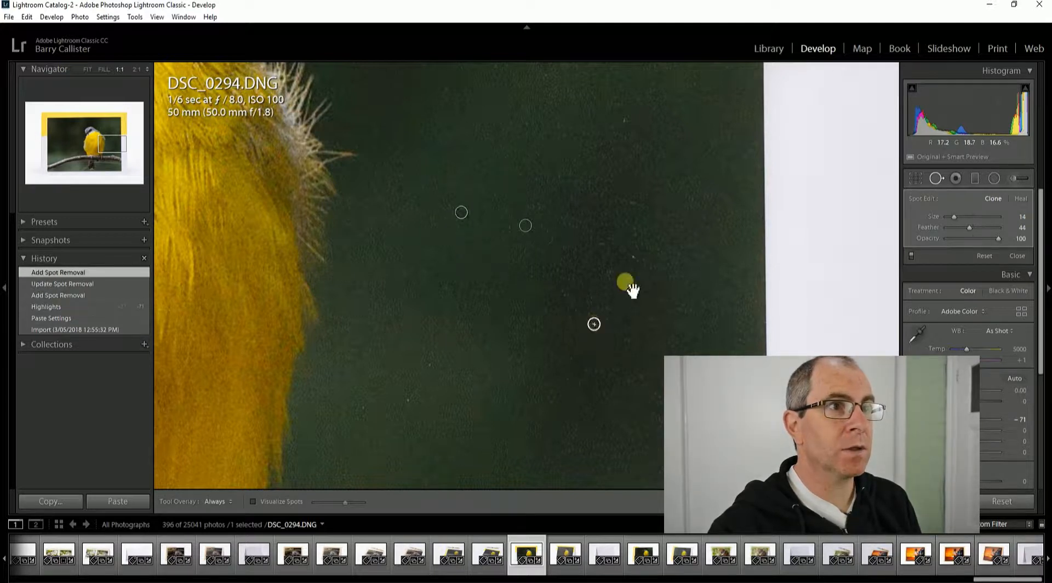
click(633, 257)
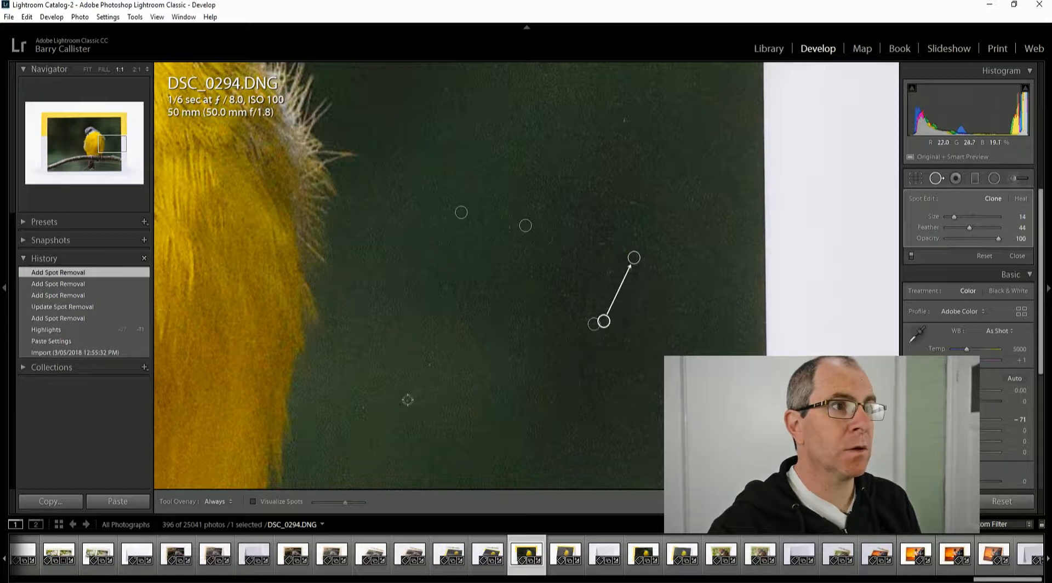
click(409, 398)
click(430, 364)
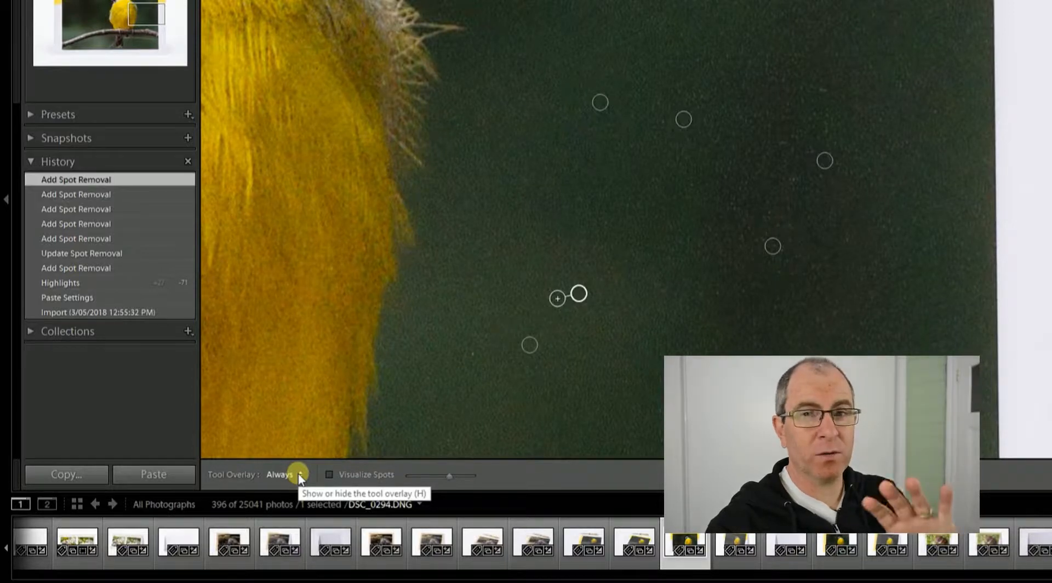
- Switch the Tool Overlay to Selected and to Never, and set it back to Always
click(300, 475)
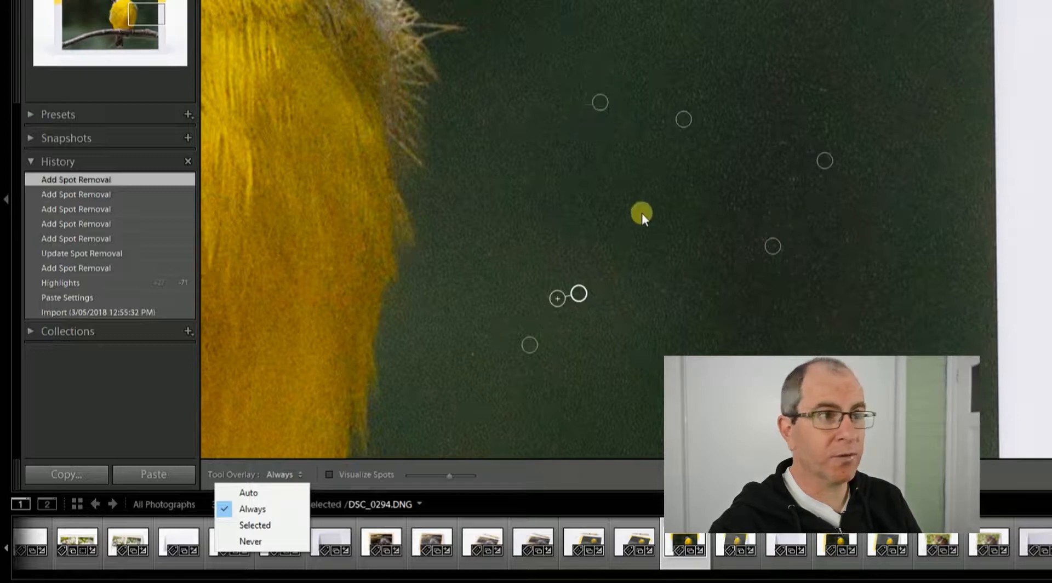
click(264, 525)
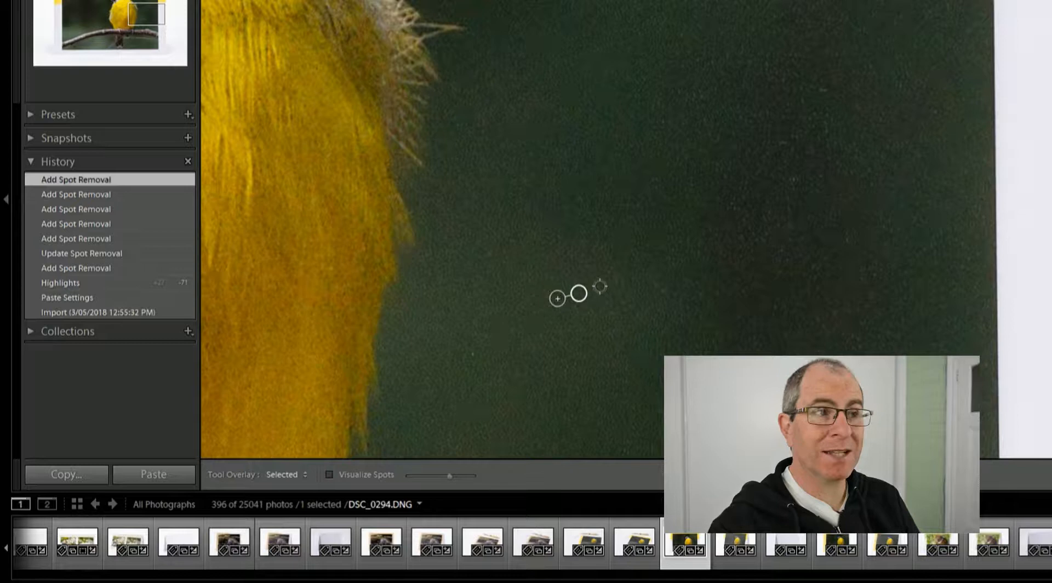
click(291, 475)
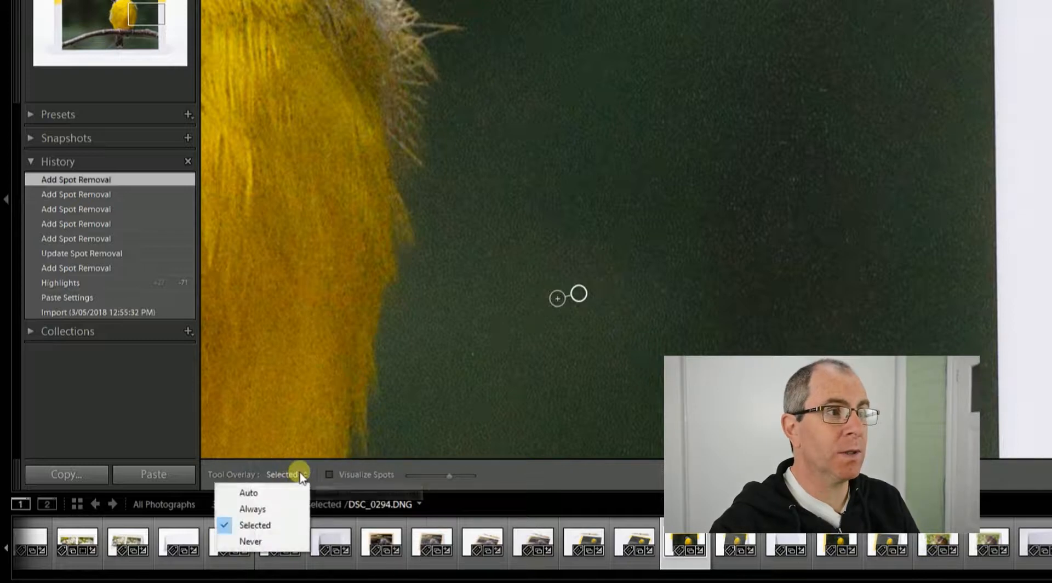
click(256, 541)
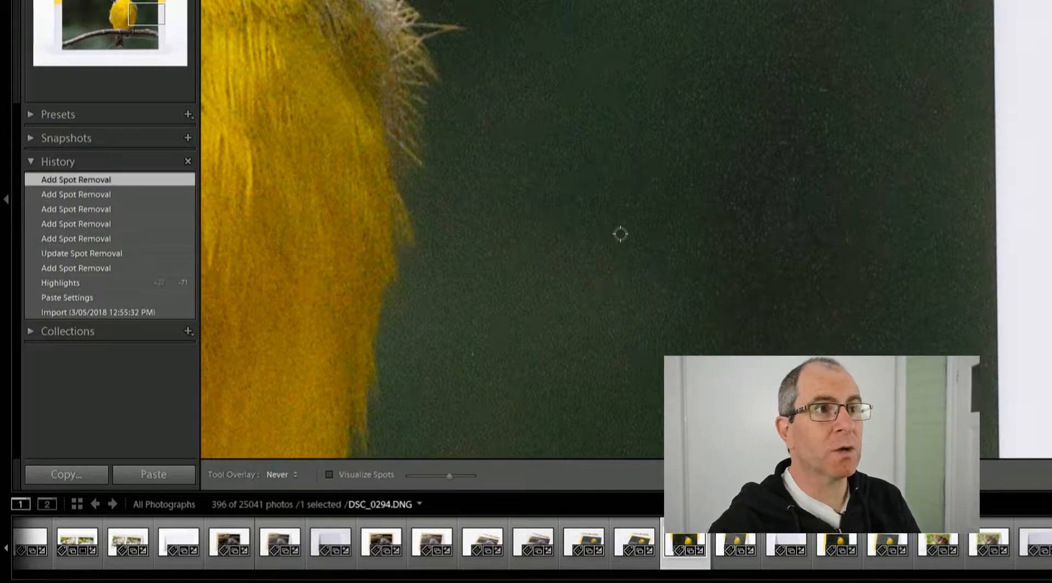
click(288, 475)
click(257, 509)
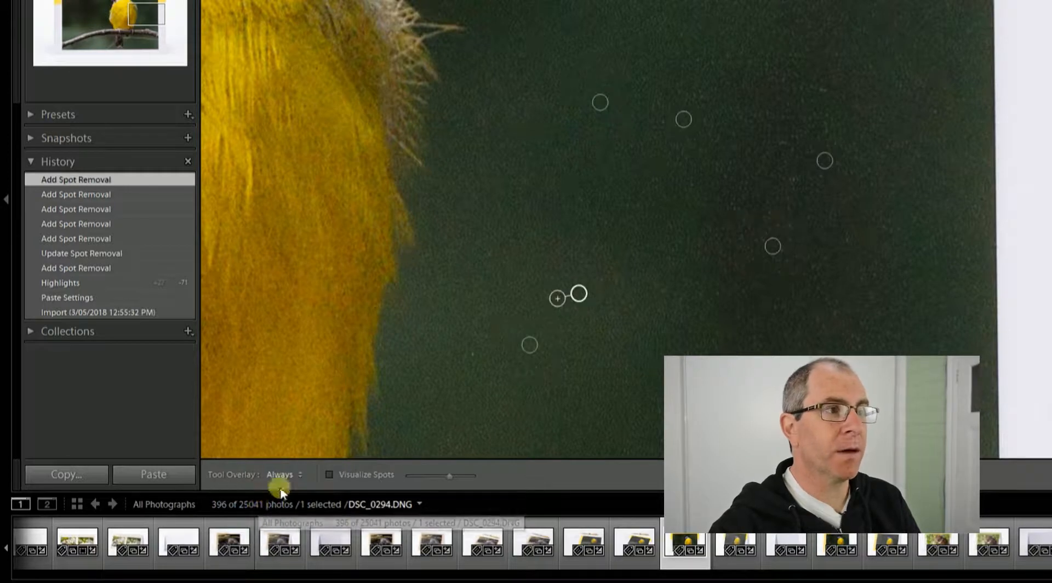
- Set the Tool Overlay to Auto, toggle it to Never, and return it to Auto
click(286, 474)
click(274, 489)
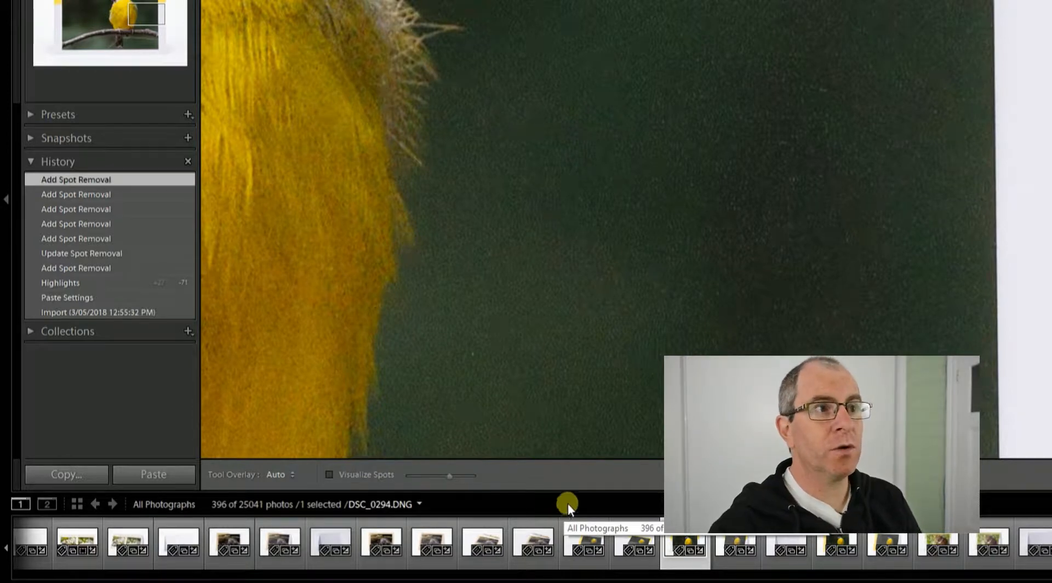
mouse_move(717, 242)
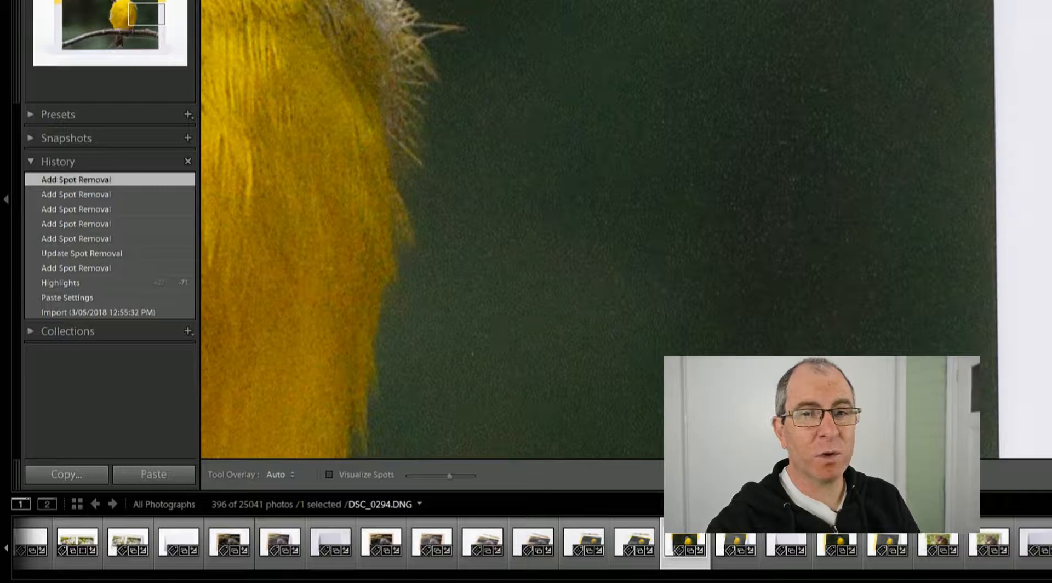
click(295, 475)
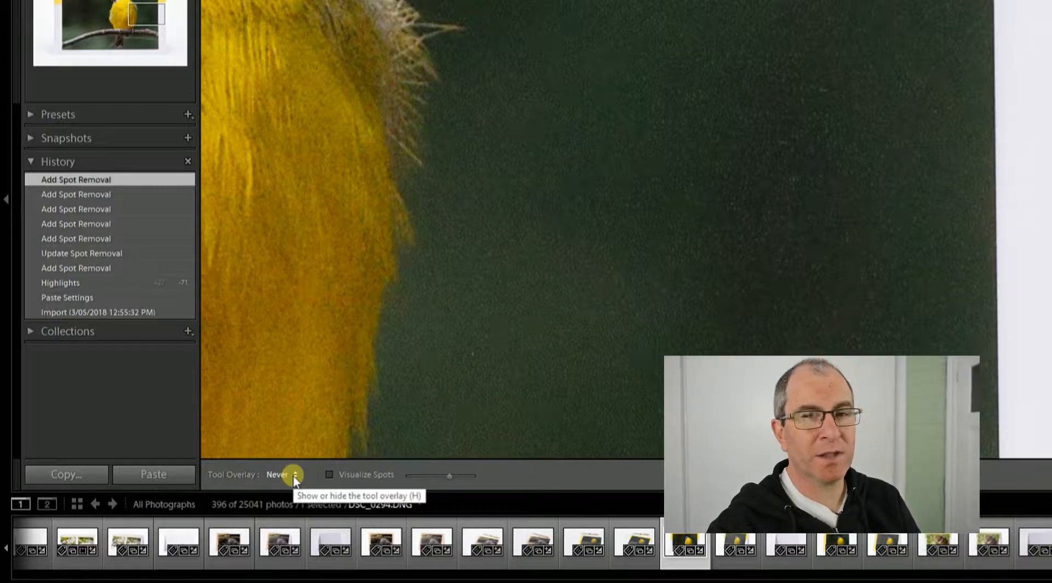
click(295, 475)
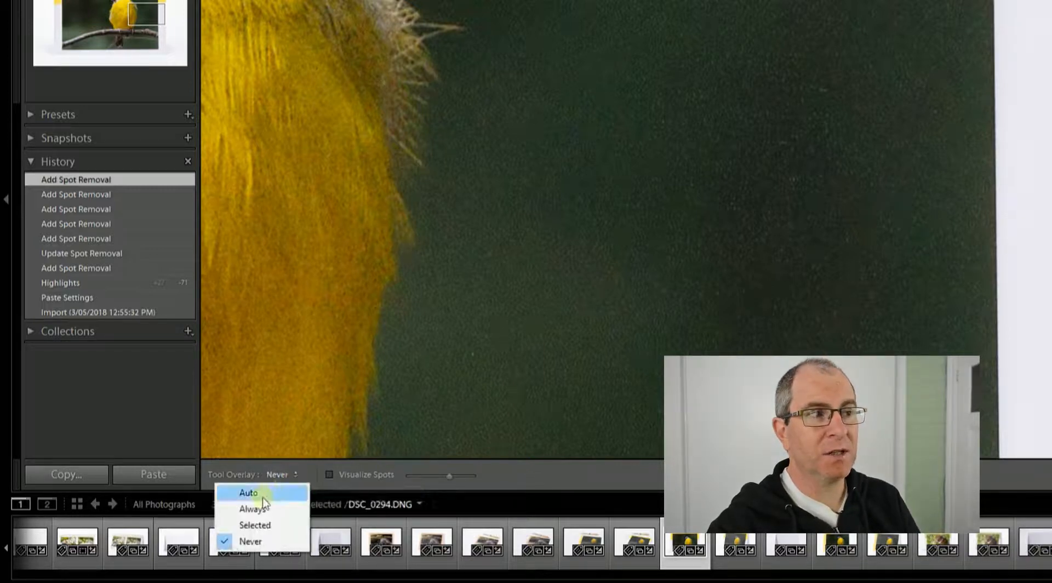
click(247, 491)
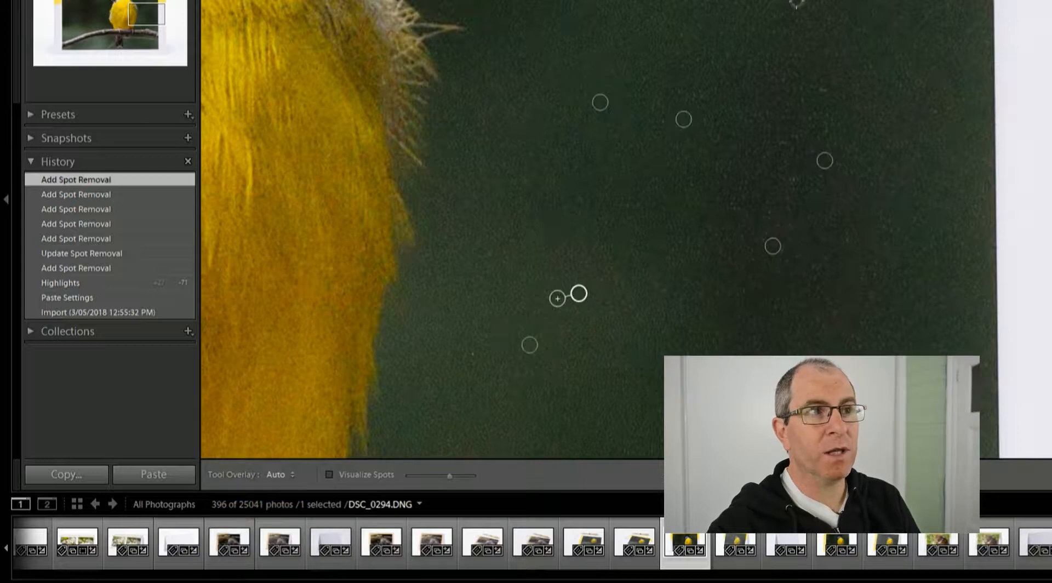
- Clone out the two remaining dust specks near the print's right edge and set the Tool Overlay to Always
click(821, 89)
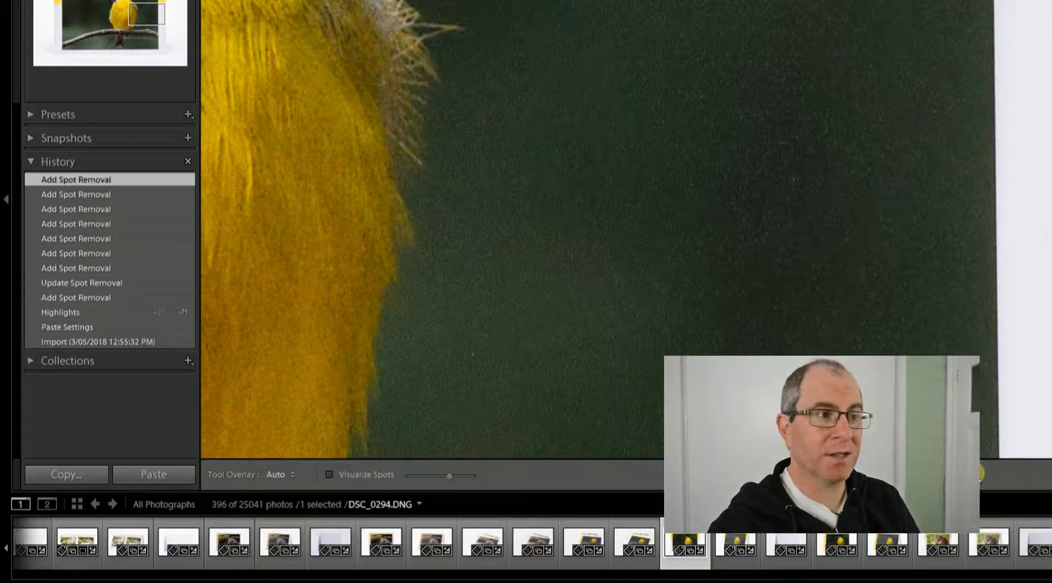
click(286, 473)
click(264, 508)
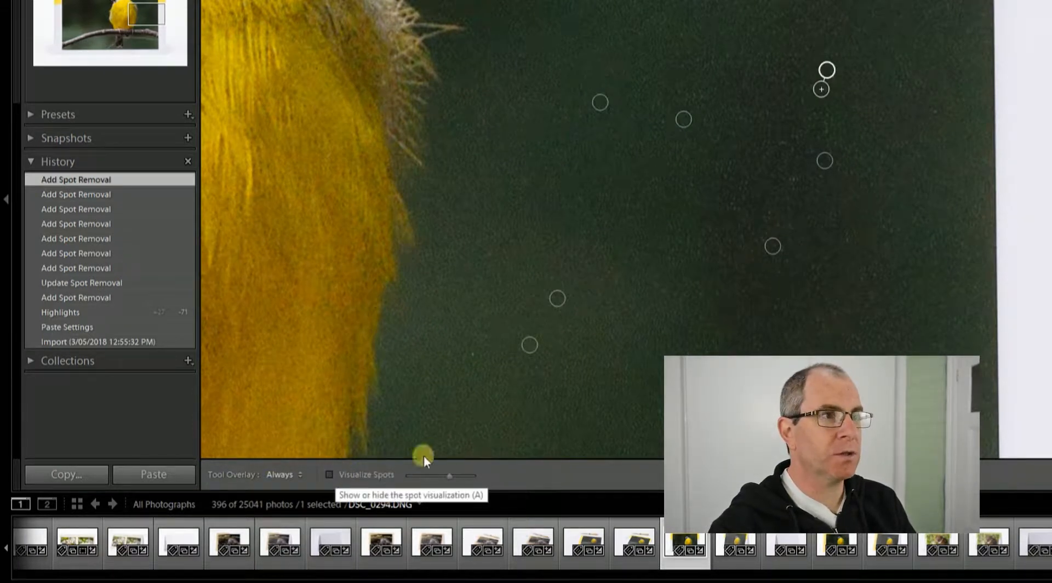
- Turn on Visualize Spots and examine the print's dark background for dust specks, both as a whole and at 1:1 near its left edge
key(z)
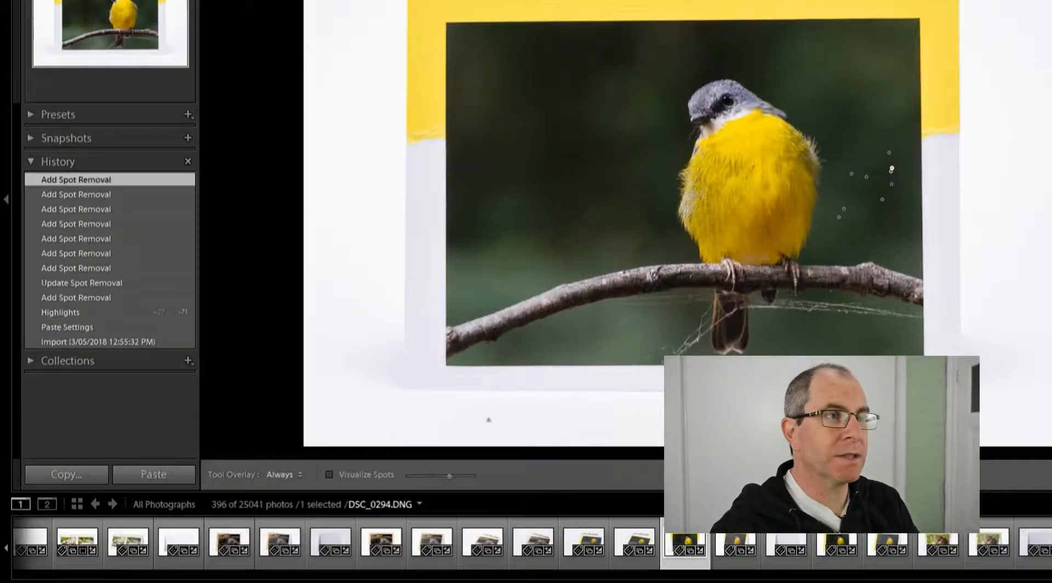
click(329, 474)
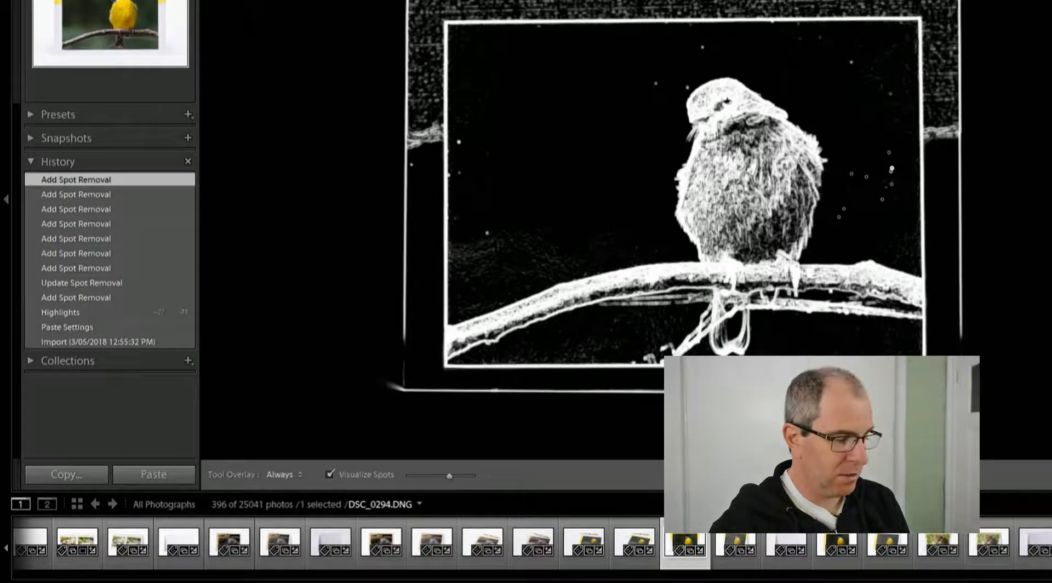
key(z)
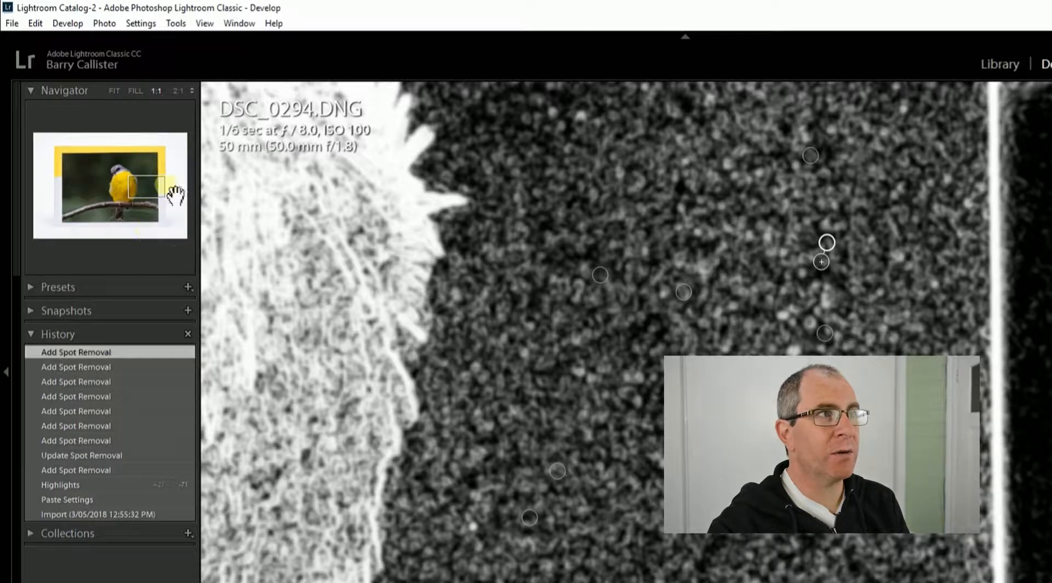
click(147, 187)
drag(158, 199, 77, 189)
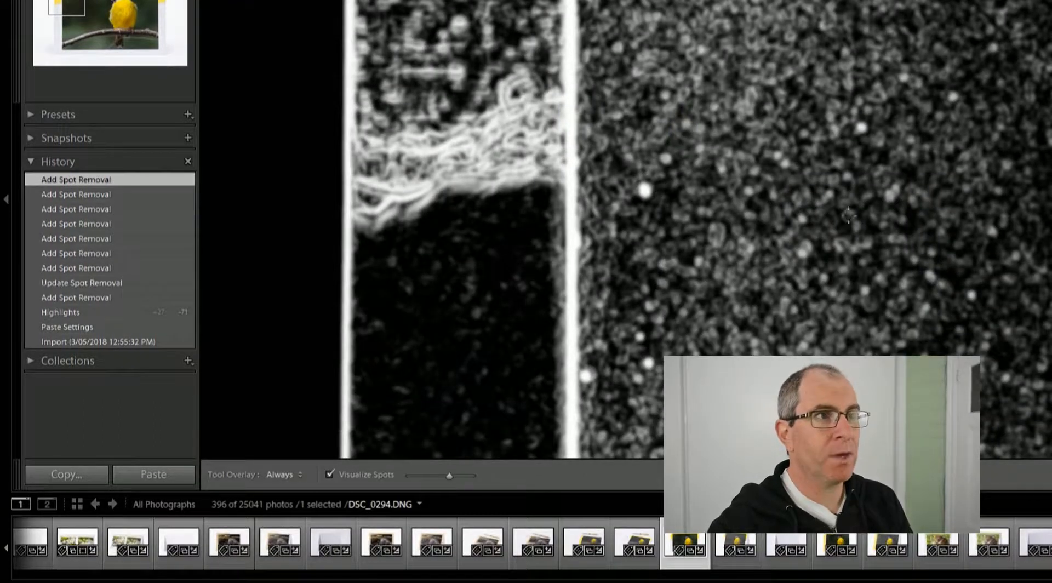
click(722, 163)
drag(732, 174, 948, 324)
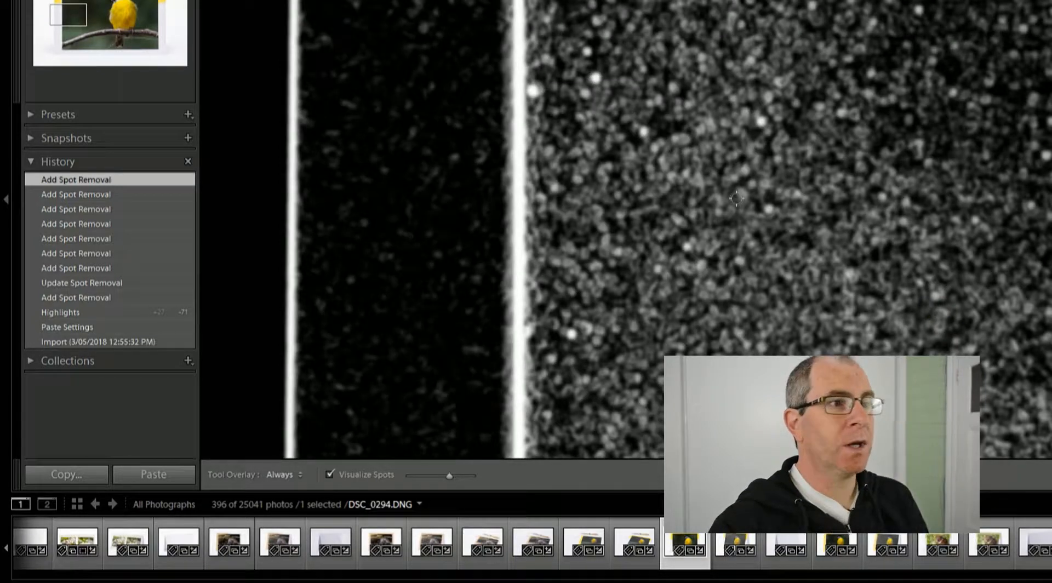
- Lower the Visualize Spots threshold slightly, check the whole print, and turn the visualization off
mouse_move(449, 476)
mouse_down()
mouse_move(413, 474)
mouse_move(485, 476)
mouse_move(443, 475)
mouse_up()
key(z)
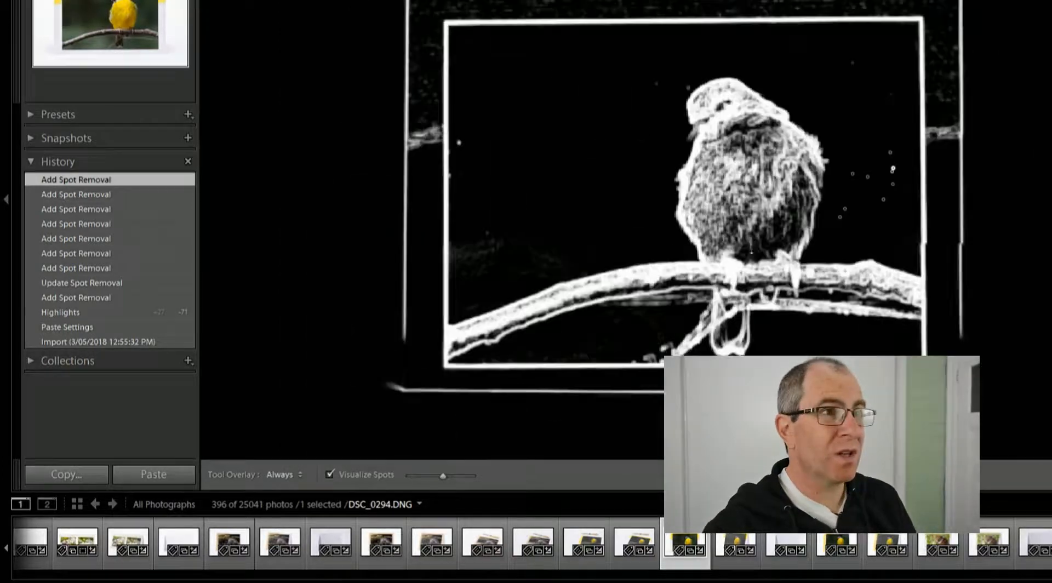
click(331, 475)
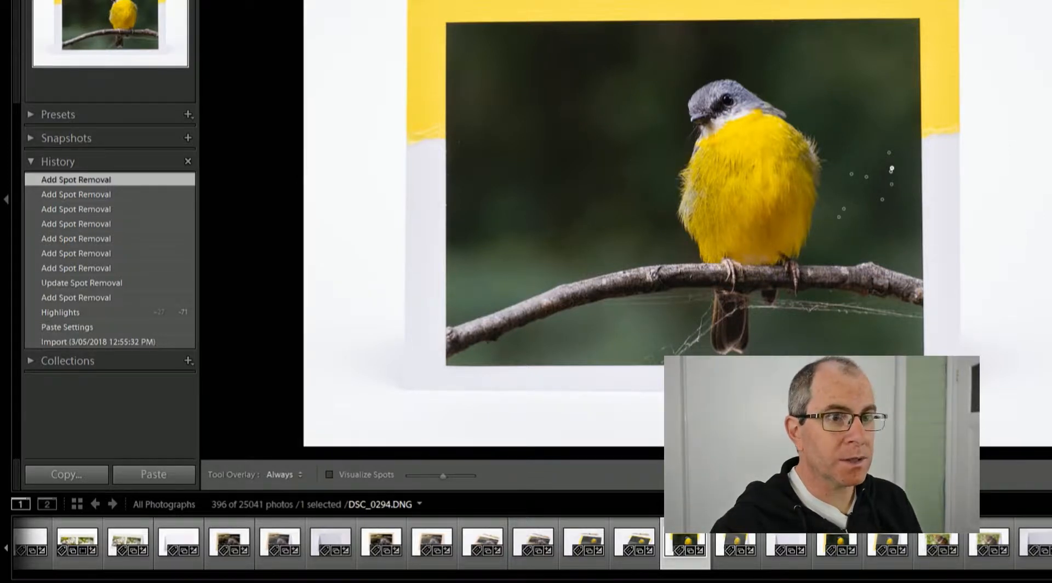
- Open the koala print photo DSC_0299.DNG
click(939, 547)
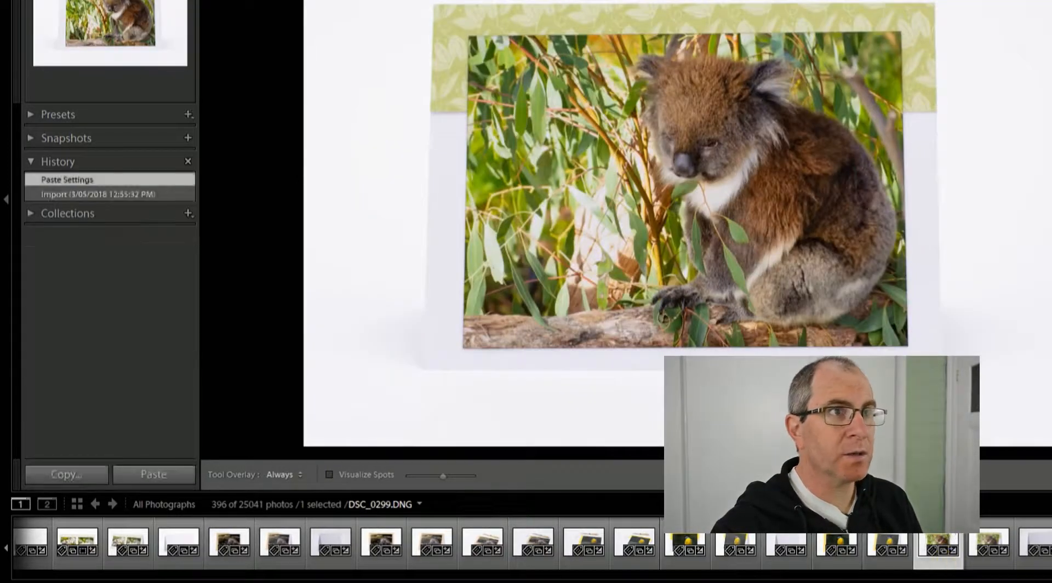
- Turn on Visualize Spots and examine the koala print photo at 1:1 across the background around the print's lower part
key(z)
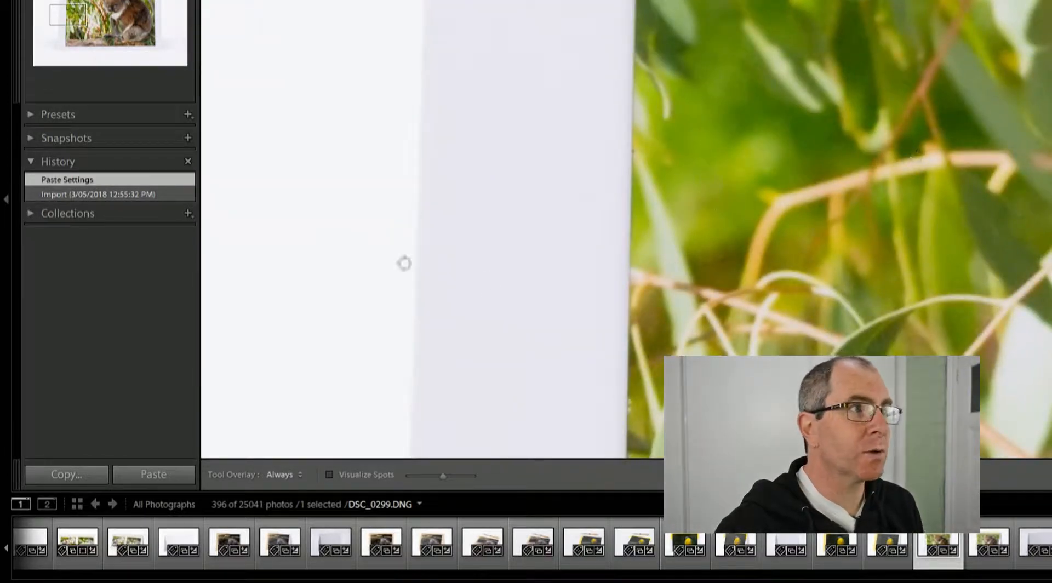
drag(392, 311, 747, 103)
click(331, 475)
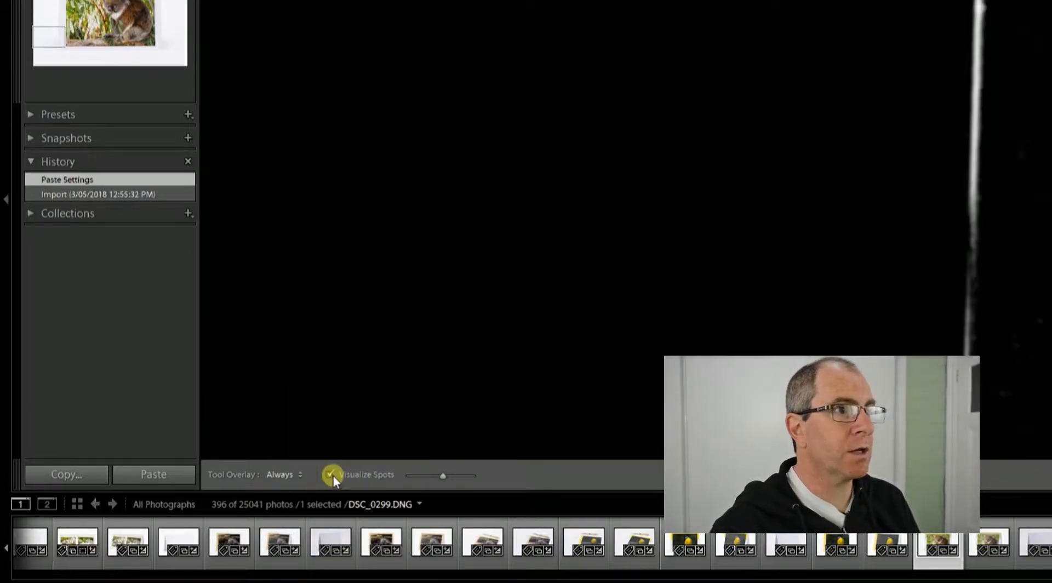
drag(851, 301, 728, 244)
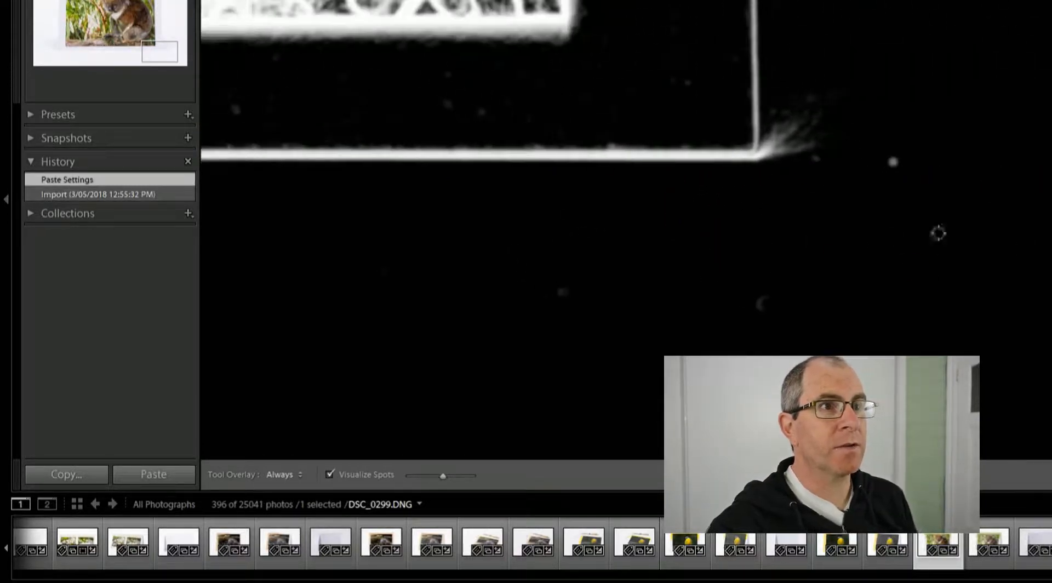
- Raise the Visualize Spots threshold to test its sensitivity, and lower it back to just above the middle
click(444, 477)
drag(445, 476, 459, 477)
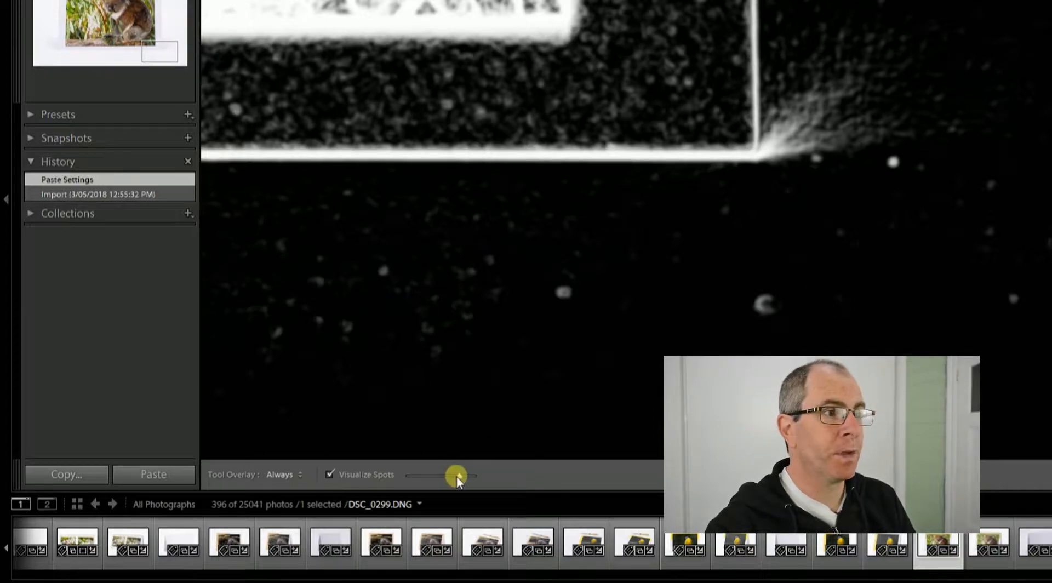
drag(457, 477, 460, 478)
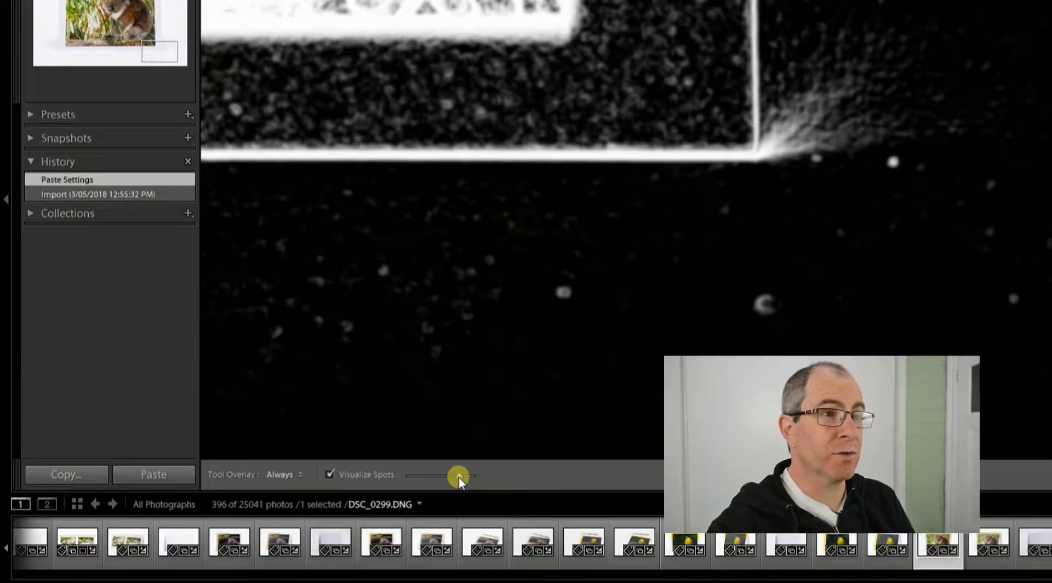
drag(458, 478, 456, 478)
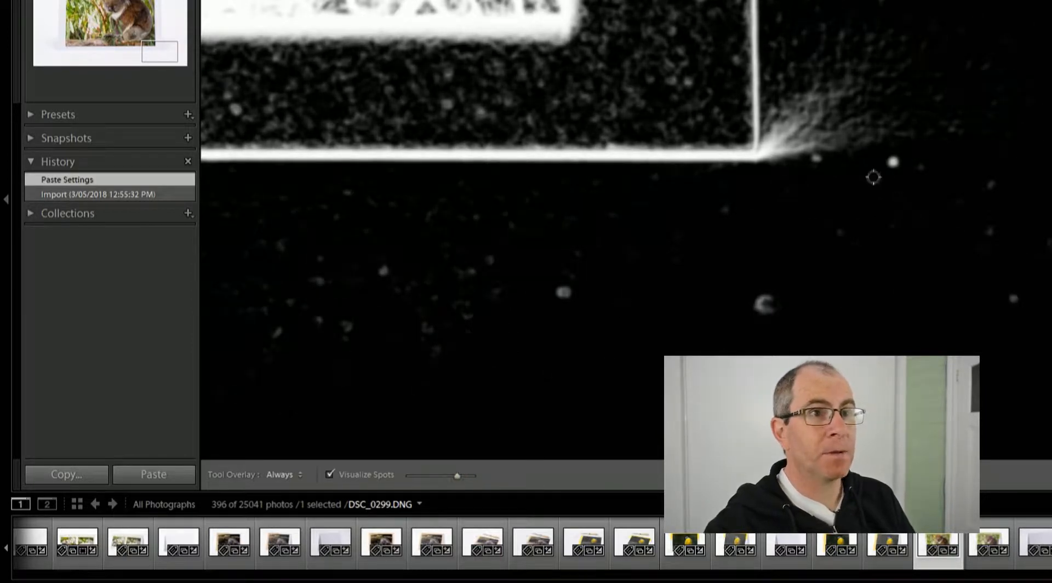
drag(460, 480, 446, 478)
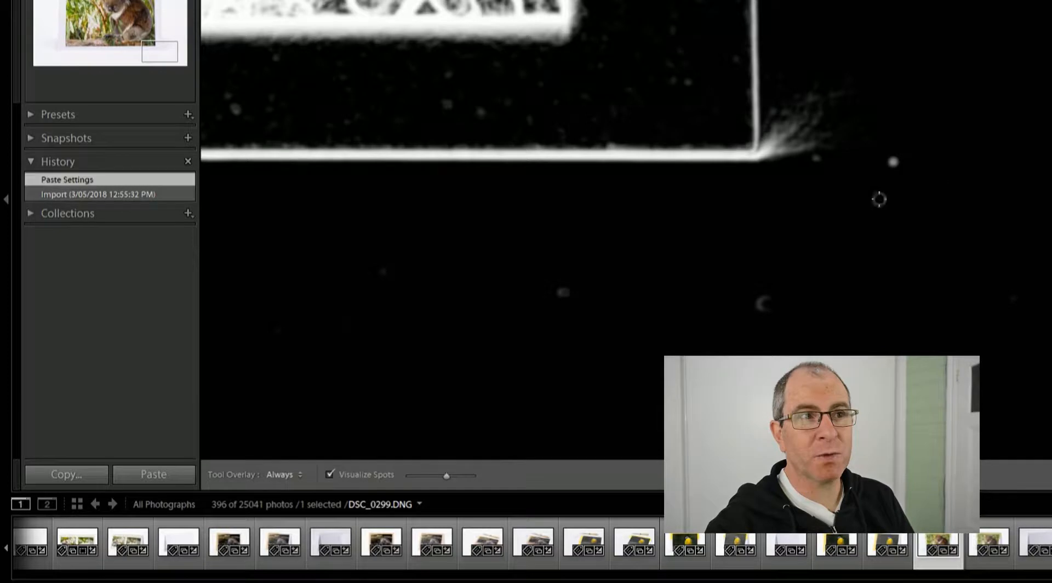
- Size the Clone brush to 21 for the bright speck near the photo's right edge, and compare the area with Visualize Spots off and on
drag(925, 229, 601, 237)
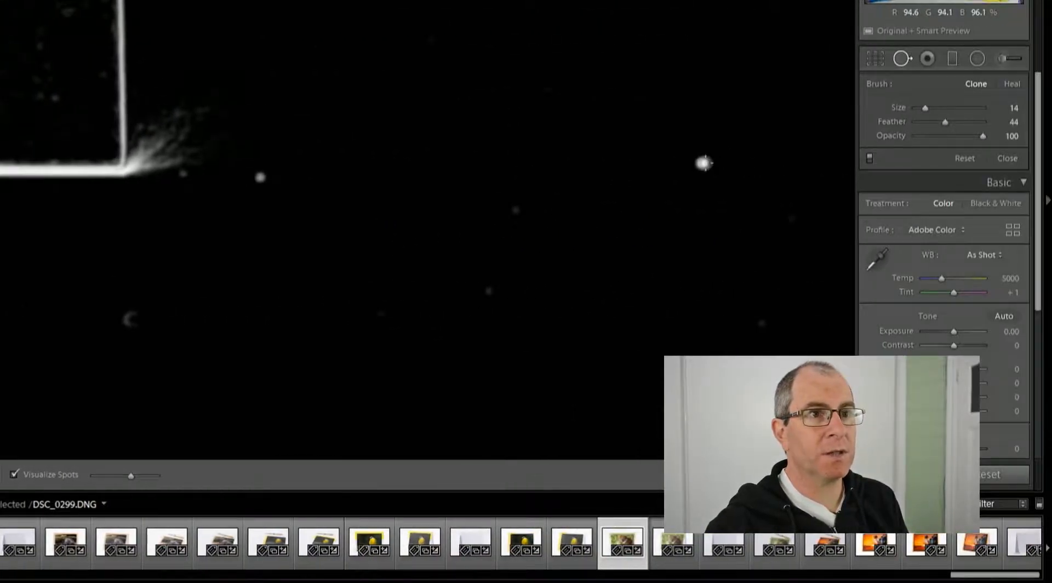
scroll(705, 162, up, 4)
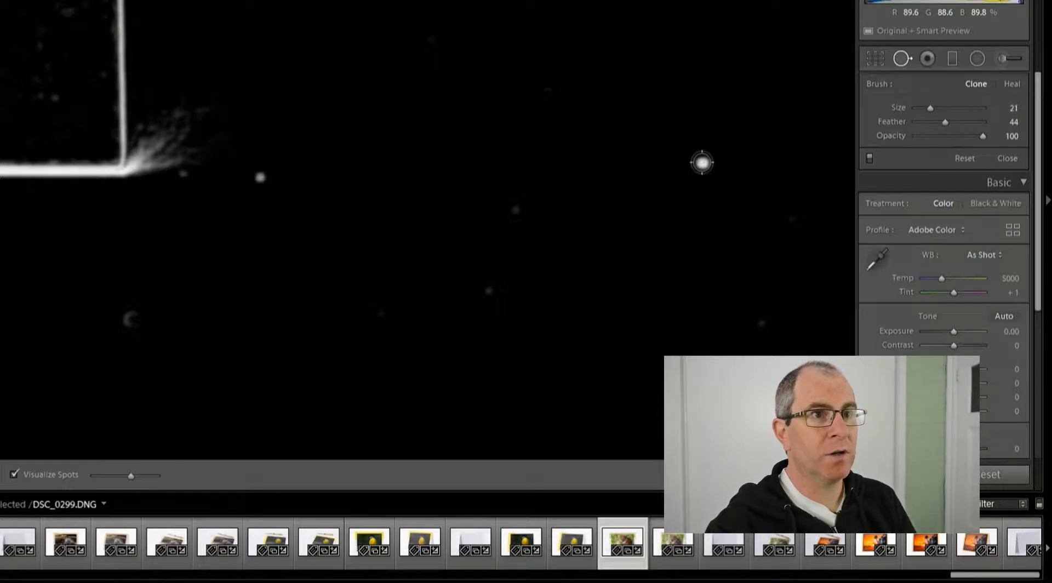
click(23, 474)
click(16, 474)
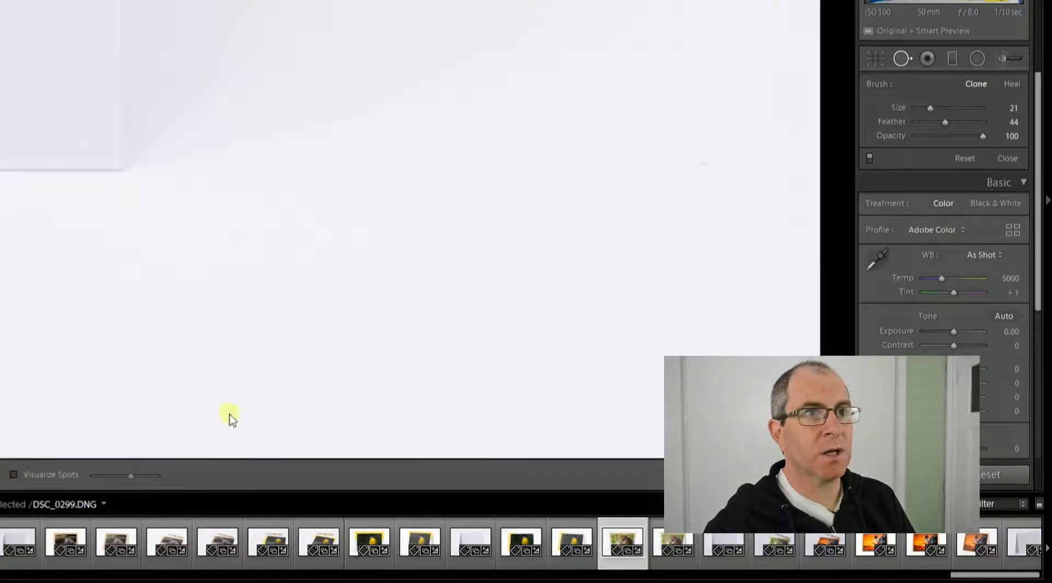
click(15, 475)
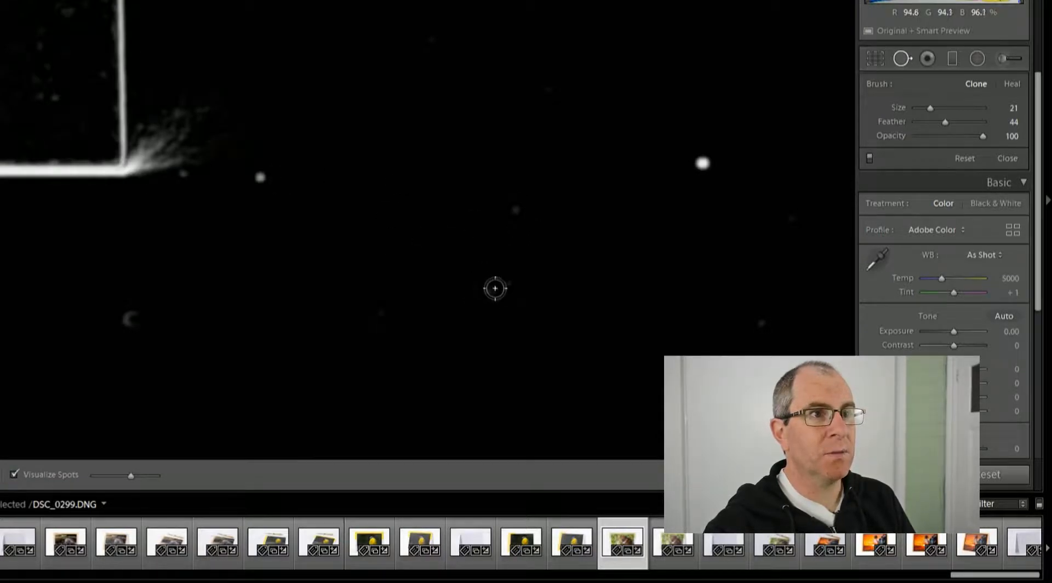
click(15, 475)
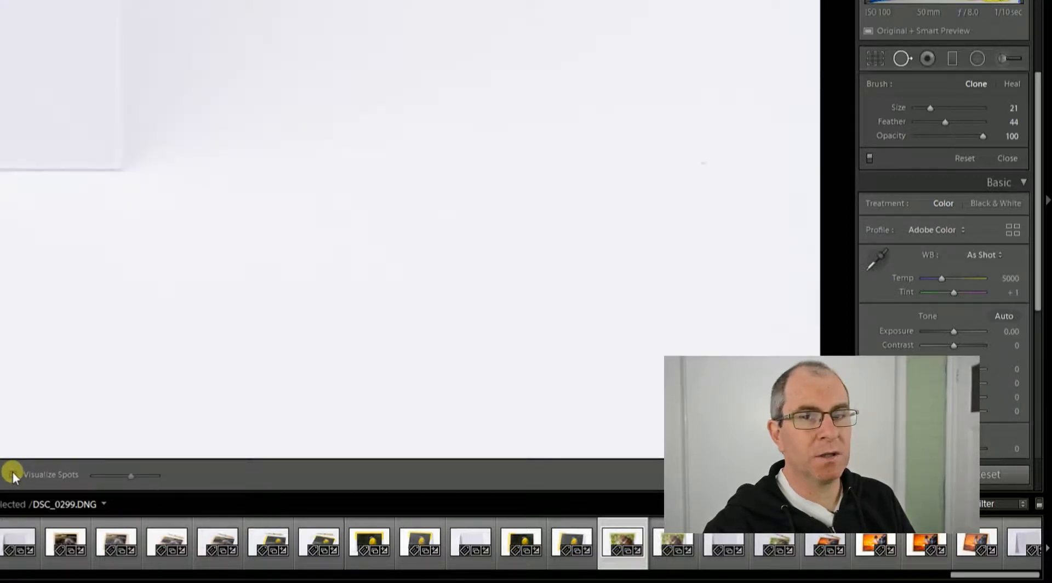
click(13, 475)
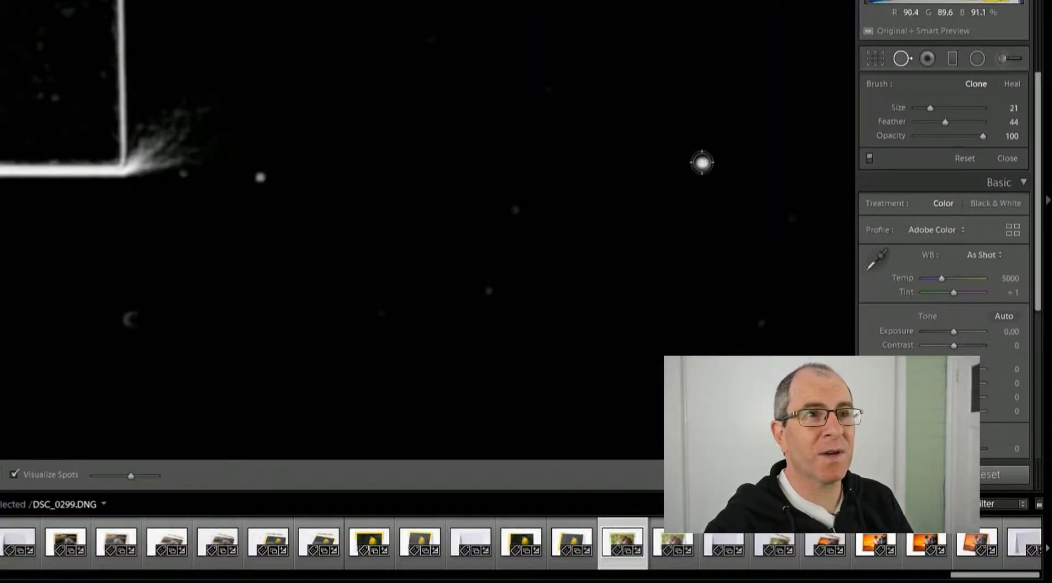
- Clone out four dust specks in the background around and below the print's lower-right corner
click(701, 162)
click(264, 178)
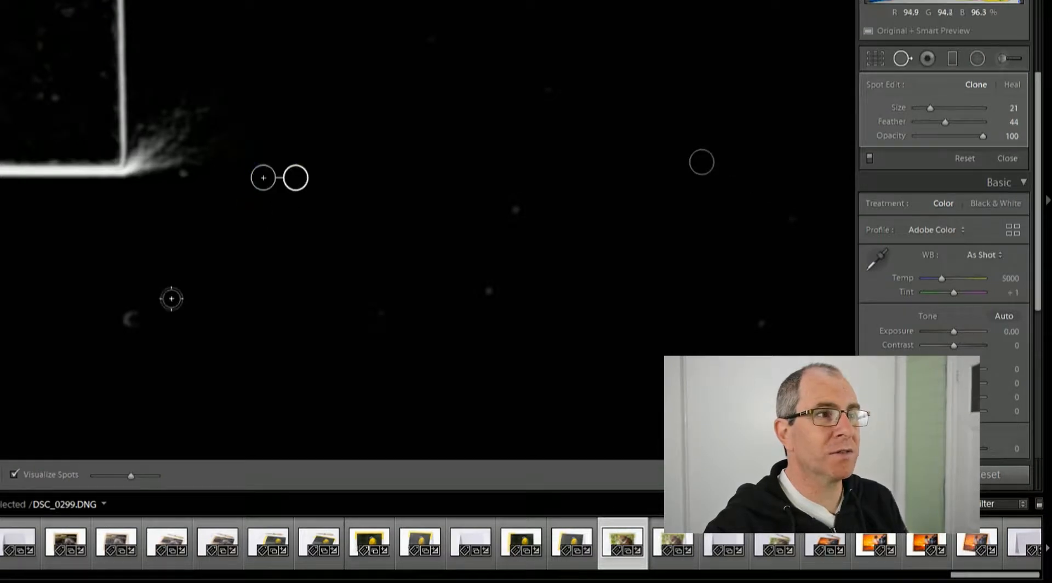
drag(174, 283, 466, 237)
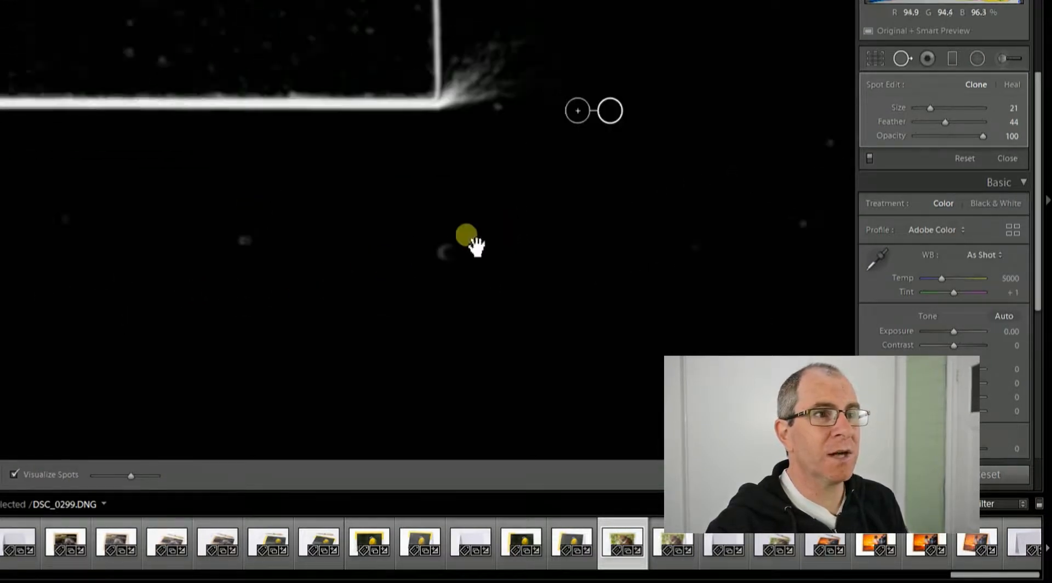
click(444, 250)
click(245, 239)
- Clone out a dust speck in the background below the print's lower-left part
drag(220, 311, 714, 273)
drag(226, 228, 688, 242)
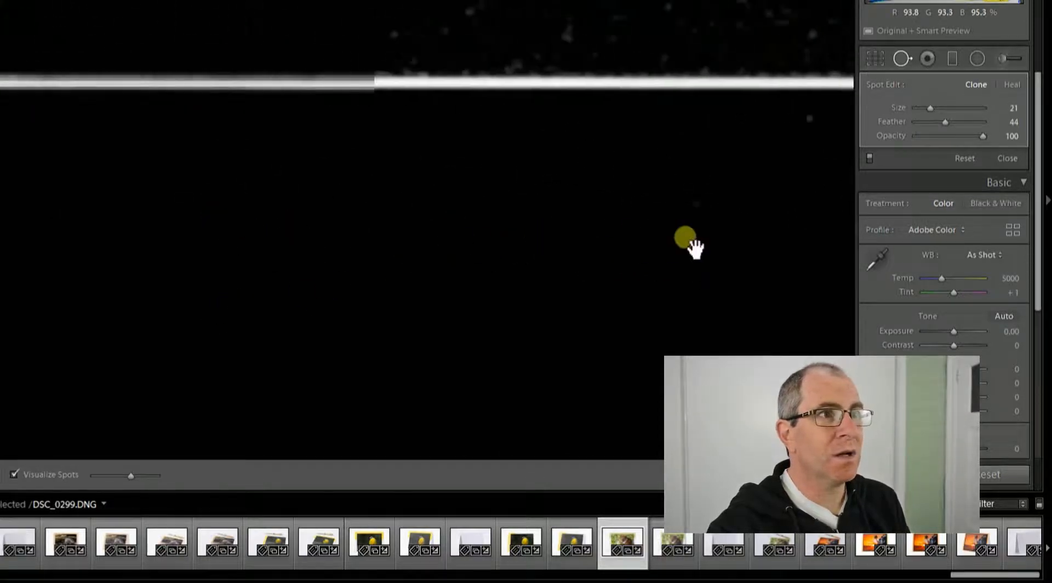
drag(237, 249, 562, 218)
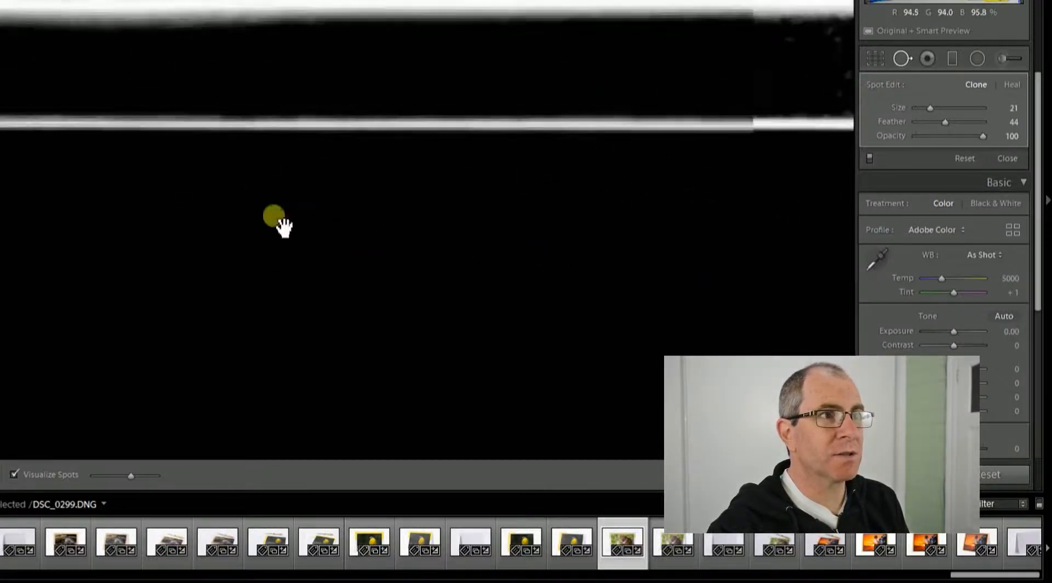
drag(282, 223, 599, 263)
click(342, 257)
- Examine the background up the print's left side and along its top edge for specks, and view the whole photo
drag(44, 198, 387, 205)
drag(167, 188, 393, 303)
drag(580, 1, 595, 187)
drag(617, 2, 589, 234)
drag(709, 202, 399, 140)
drag(649, 137, 216, 148)
drag(608, 143, 235, 104)
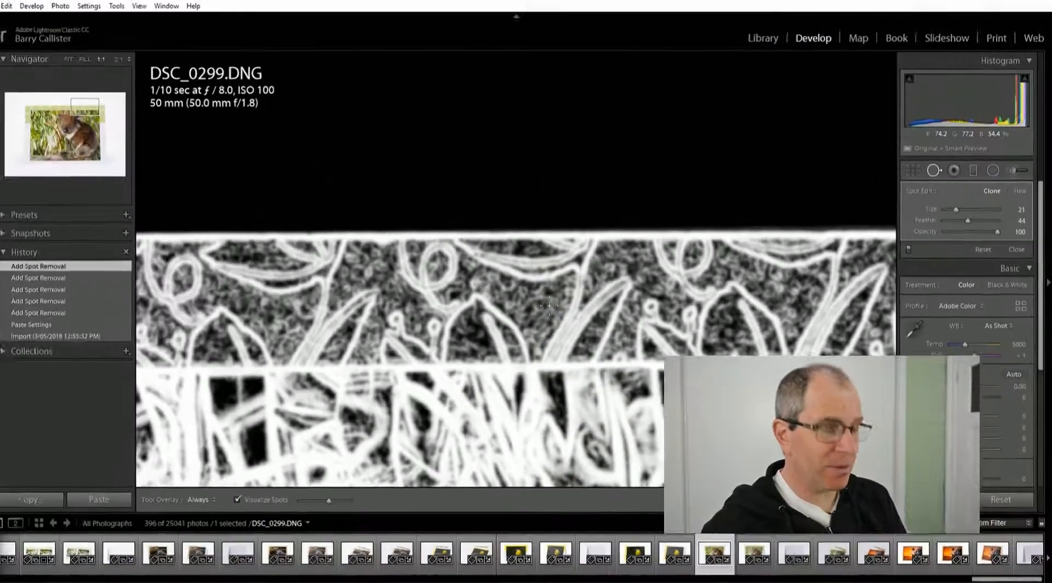
key(z)
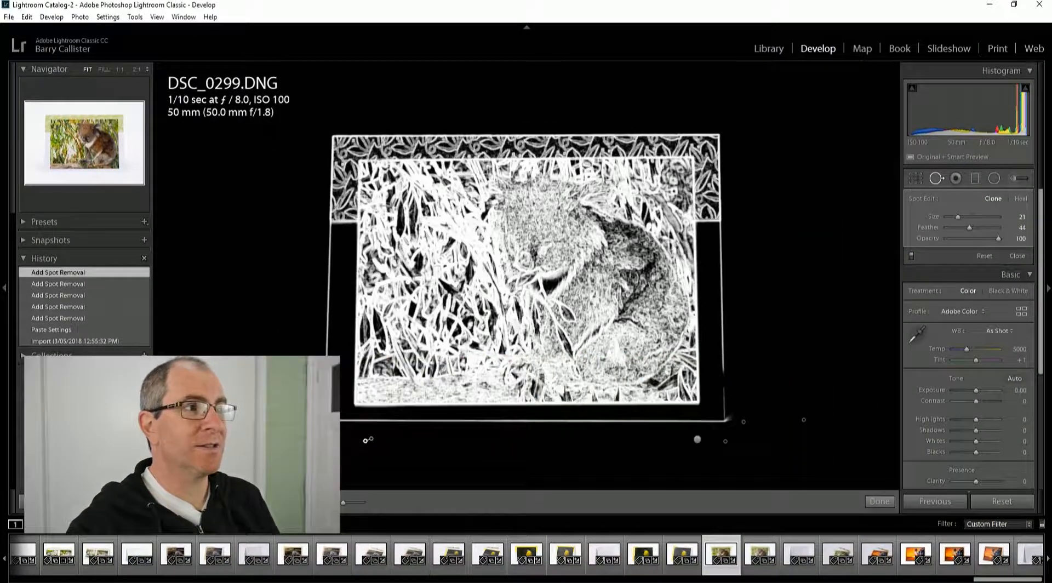
- Turn off Visualize Spots, inspect the background beside the print's right edge at 1:1, and turn the visualization back on
key(a)
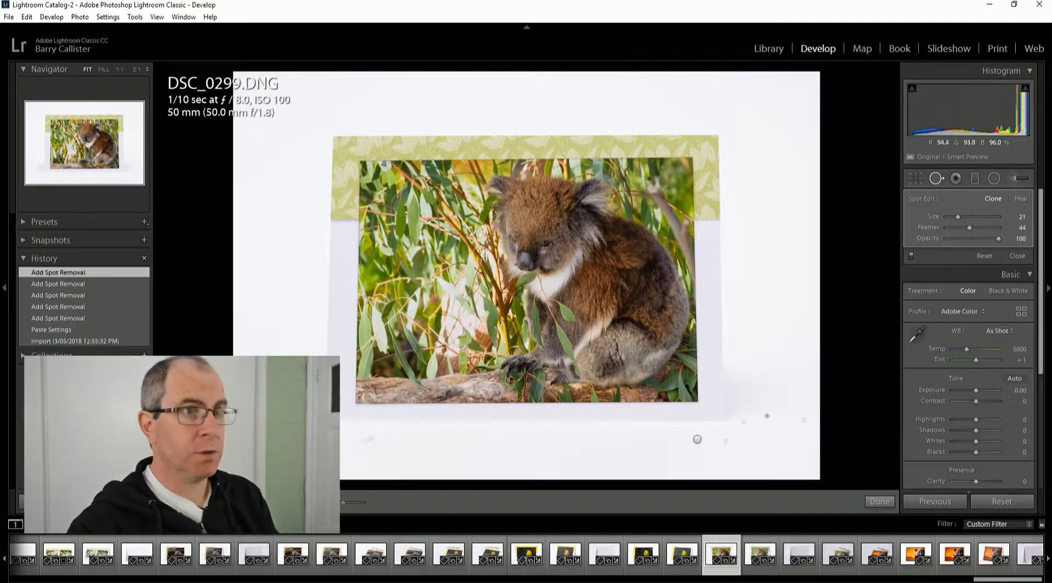
key(z)
drag(667, 407, 489, 131)
drag(712, 361, 519, 163)
drag(753, 291, 514, 133)
mouse_move(573, 383)
mouse_down()
mouse_move(566, 357)
mouse_move(605, 211)
mouse_up()
drag(655, 404, 558, 213)
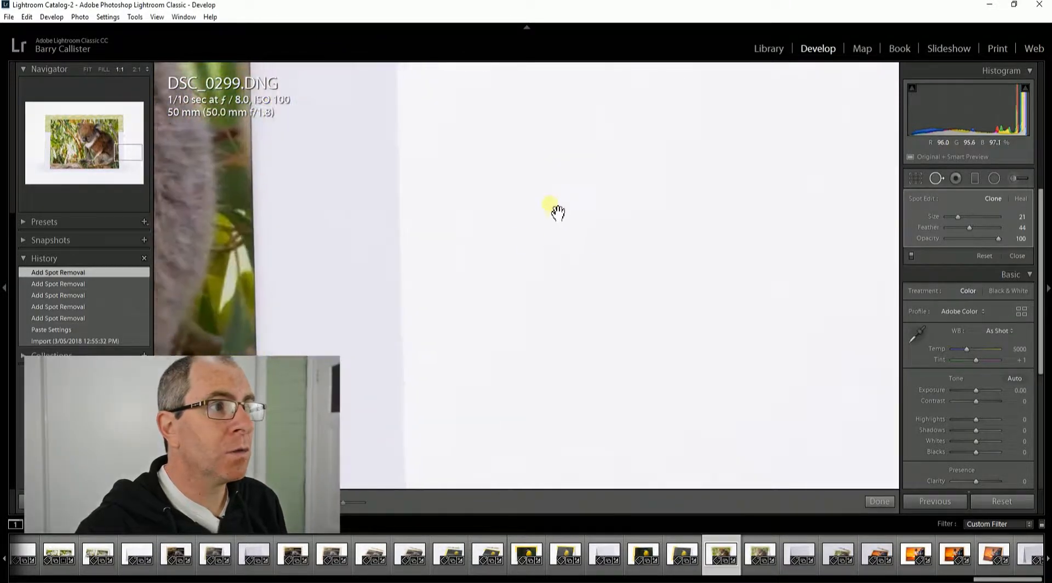
key(a)
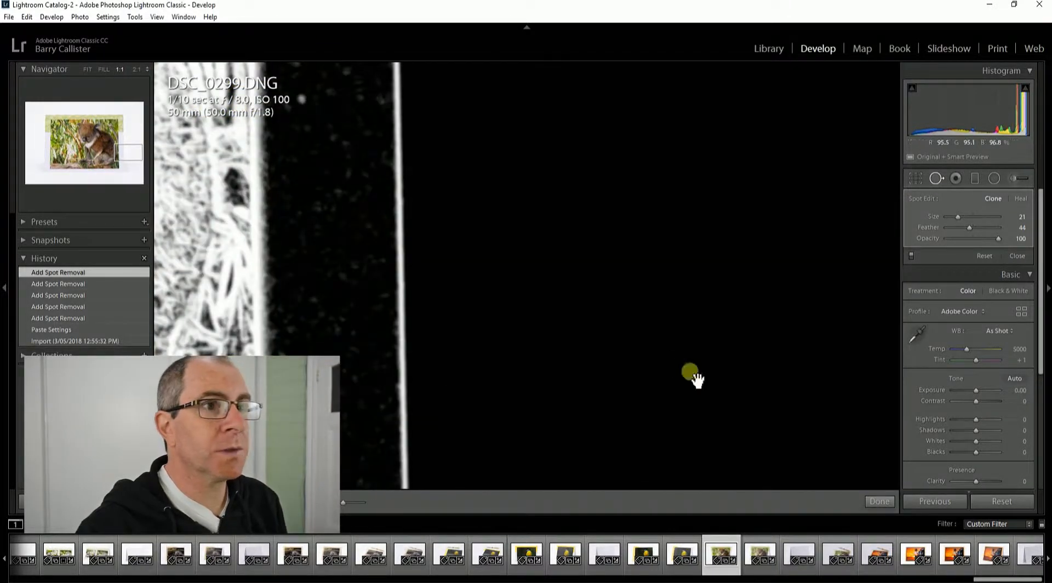
- Return to the print's lower-right corner and undo all five cloned spots
drag(691, 372, 421, 213)
drag(628, 419, 559, 312)
drag(570, 390, 726, 249)
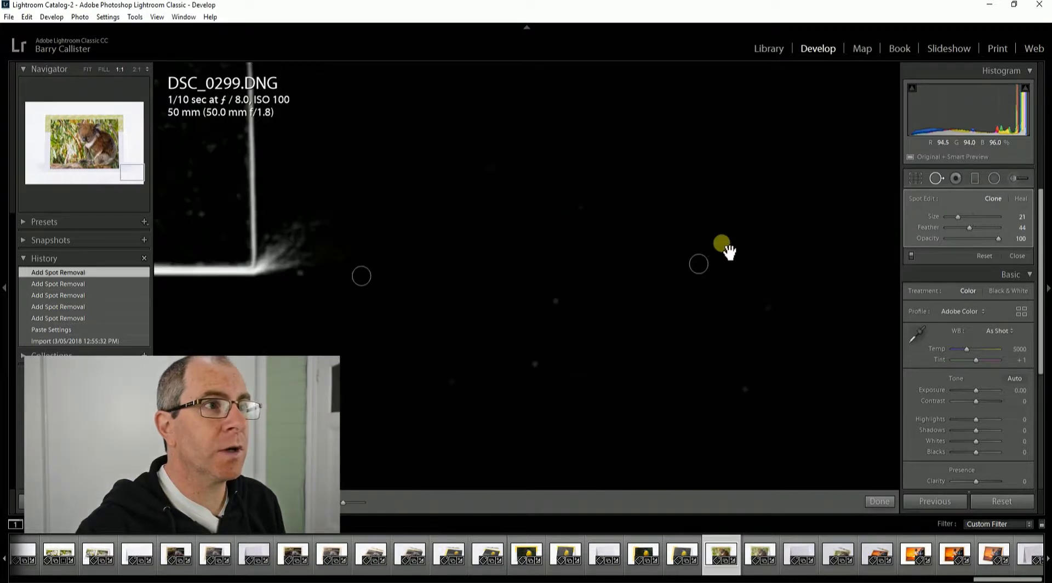
key(ctrl+z)
key(ctrl+z)
key(ctrl+z)
key(ctrl+z)
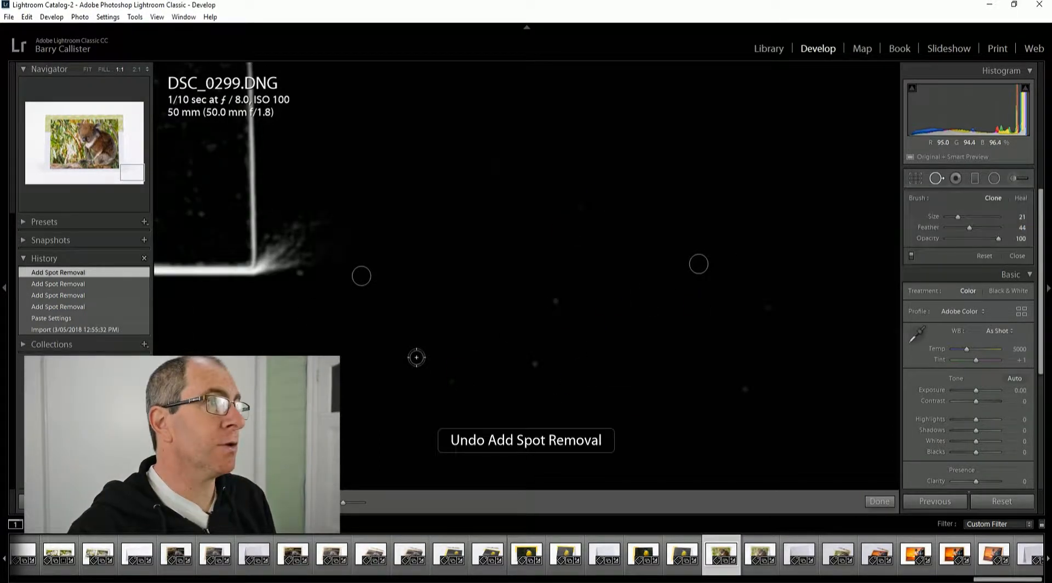
key(ctrl+z)
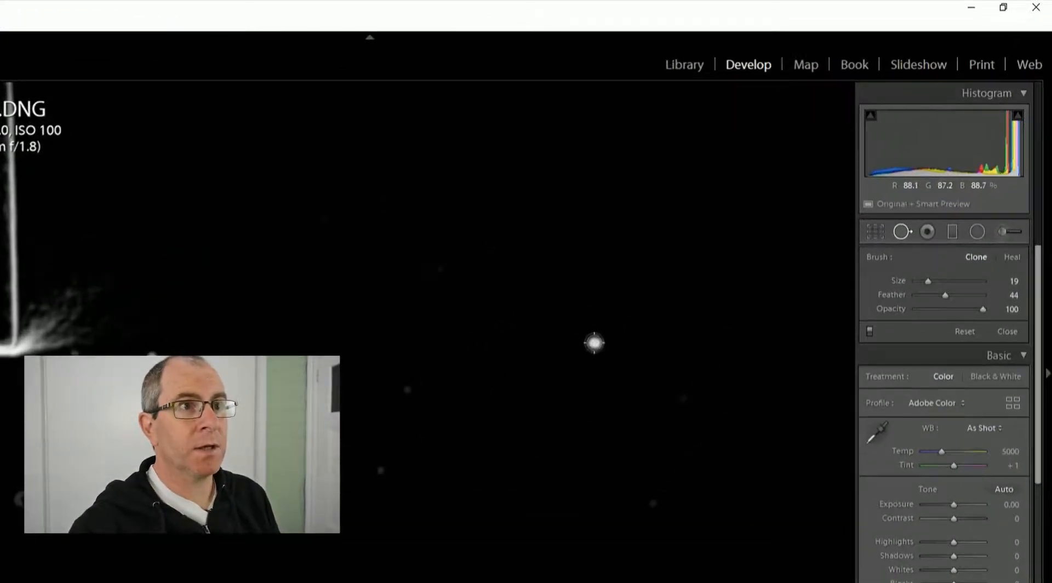
- Clone out the bright speck near the photo's right edge at size 18 and move its source above and left of the spot
click(595, 343)
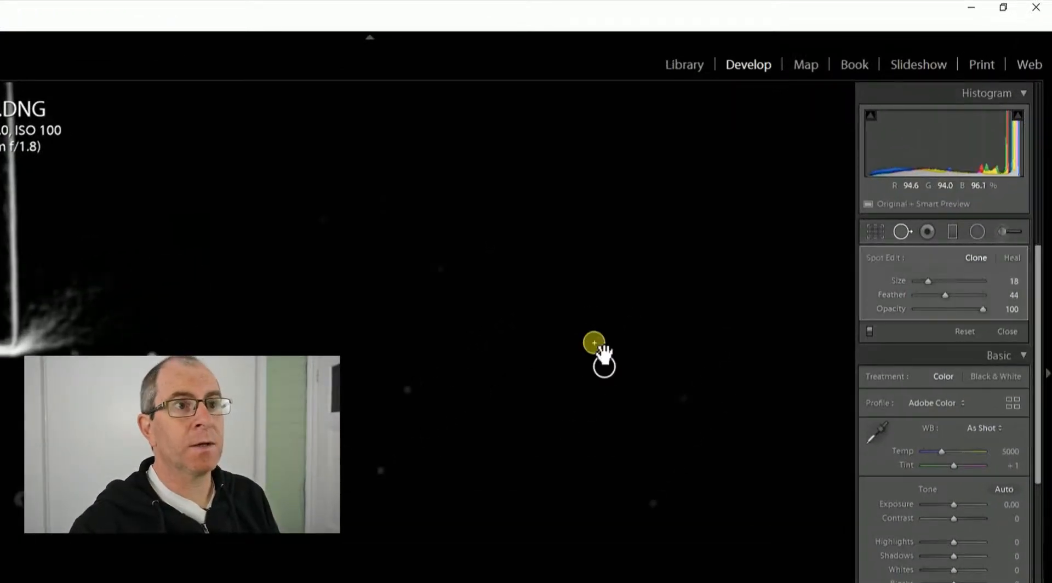
click(604, 366)
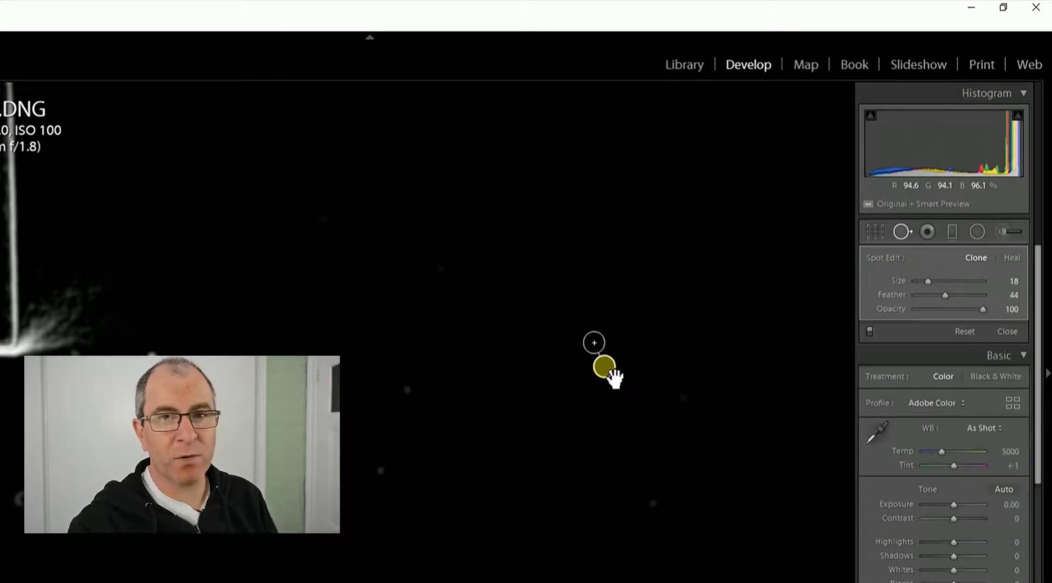
drag(604, 366, 598, 372)
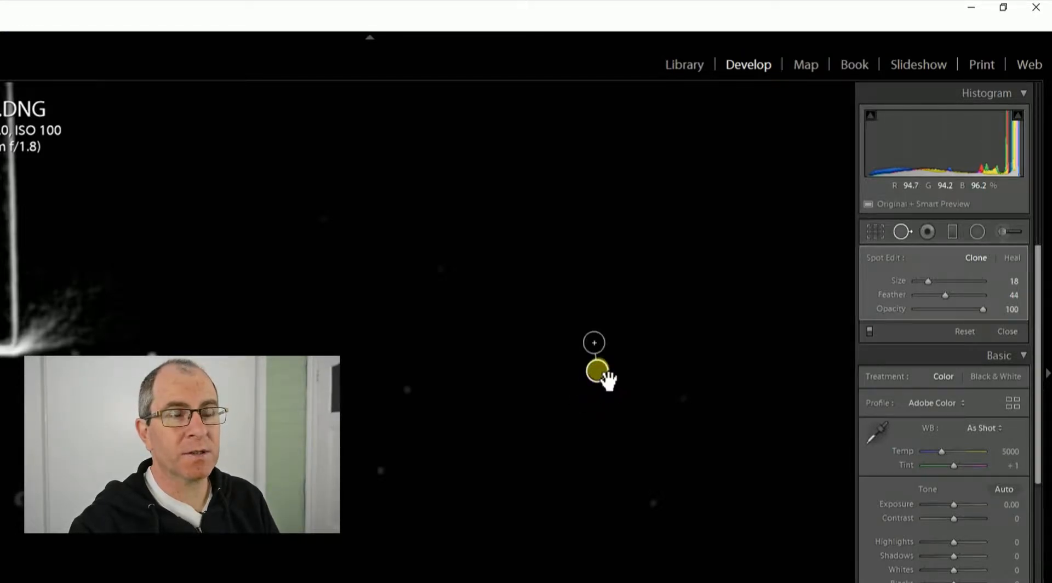
mouse_move(608, 379)
mouse_down()
mouse_move(604, 348)
mouse_move(609, 399)
mouse_move(583, 430)
mouse_move(495, 334)
mouse_move(552, 267)
mouse_move(541, 265)
mouse_move(519, 279)
mouse_move(546, 311)
mouse_up()
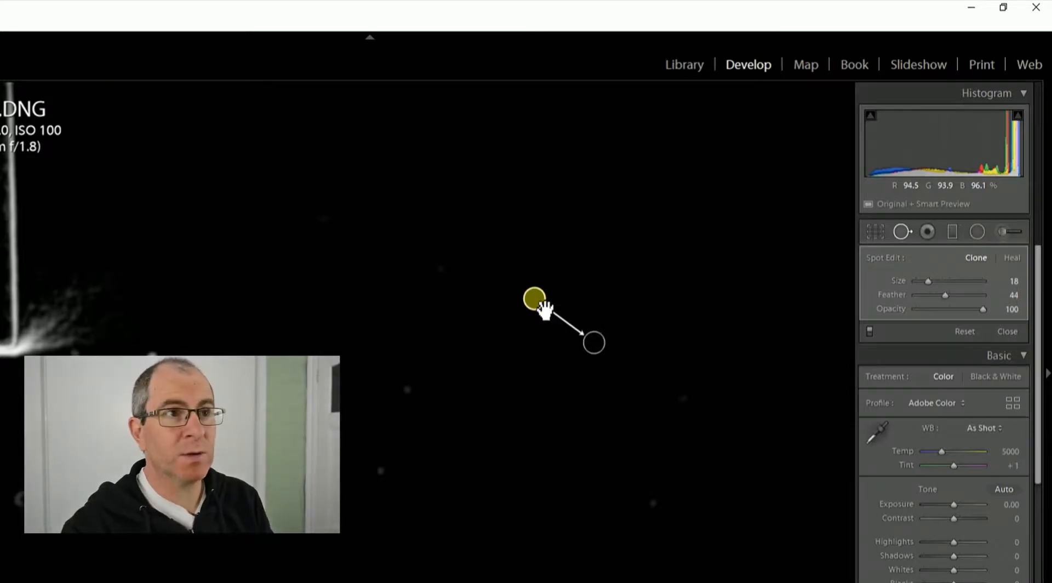
- Cycle through several automatically chosen source areas for the selected clone spot
key(slash)
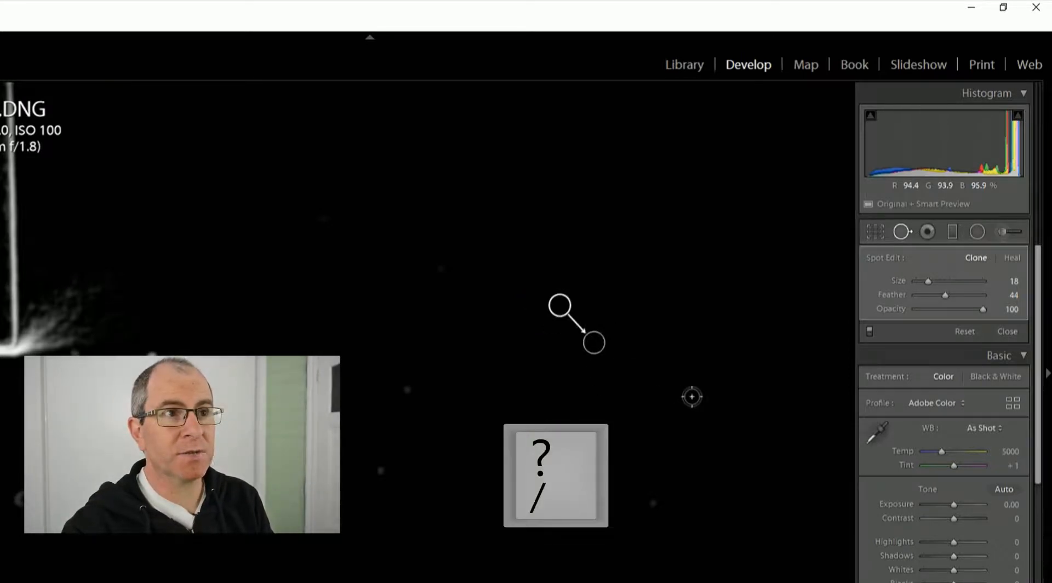
key(slash)
key(slash)
key(slash)
key(slash)
- Clone the faint speck low in the background at size 18, move its source, delete the spot, and repeat the clone and deletion
click(382, 471)
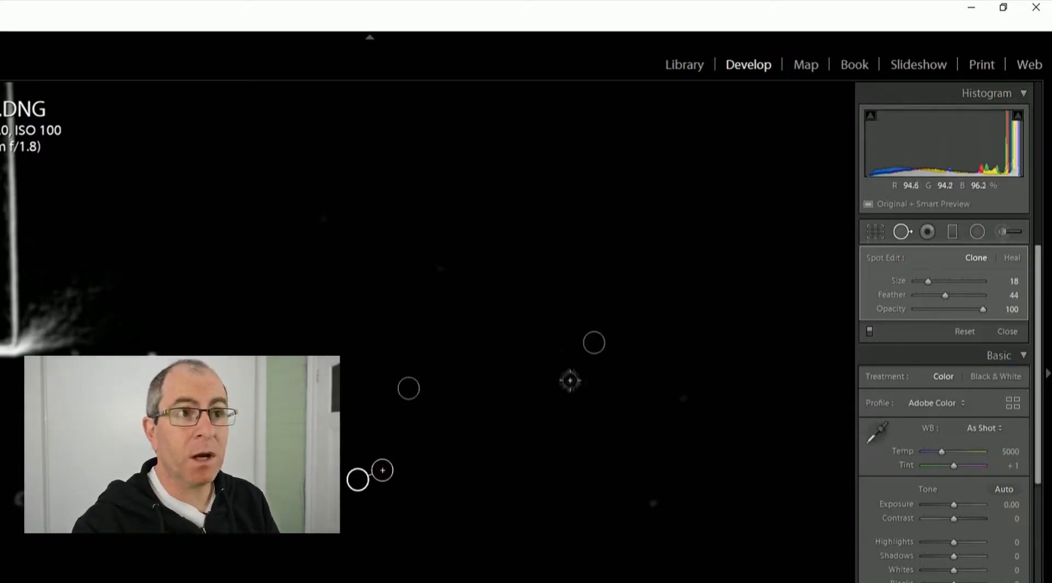
drag(370, 497, 347, 462)
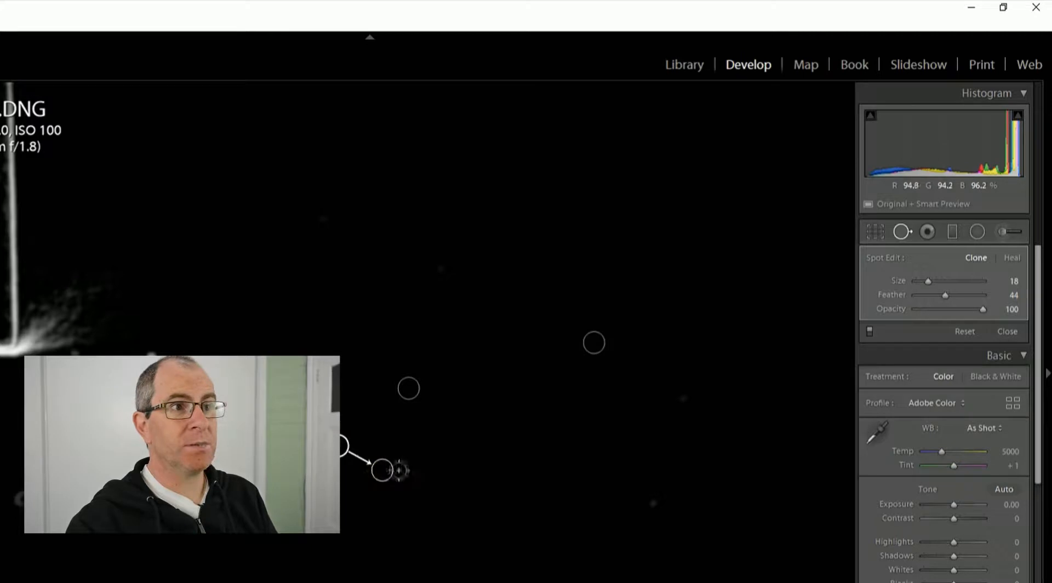
key(Delete)
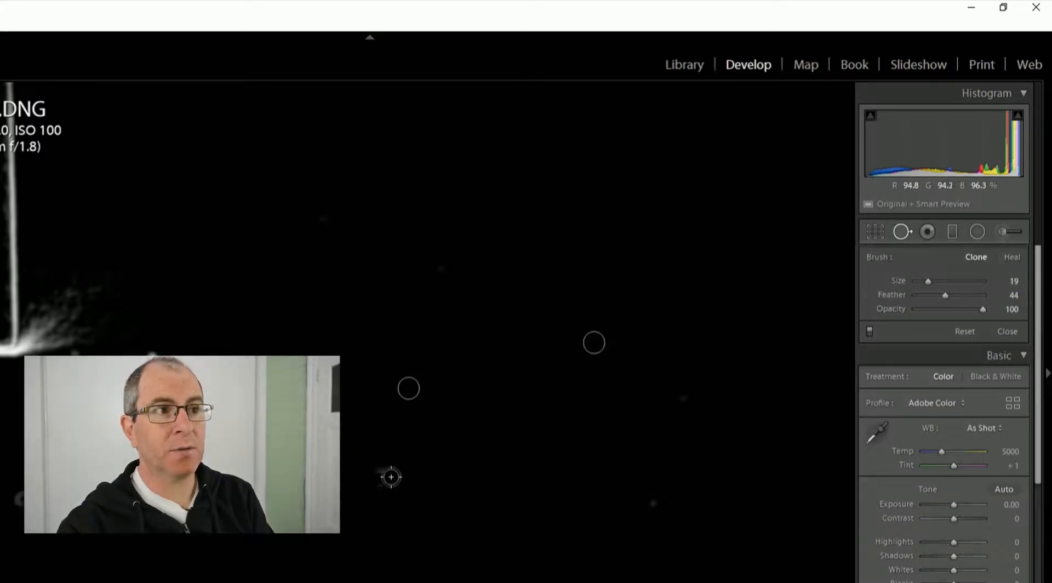
click(381, 470)
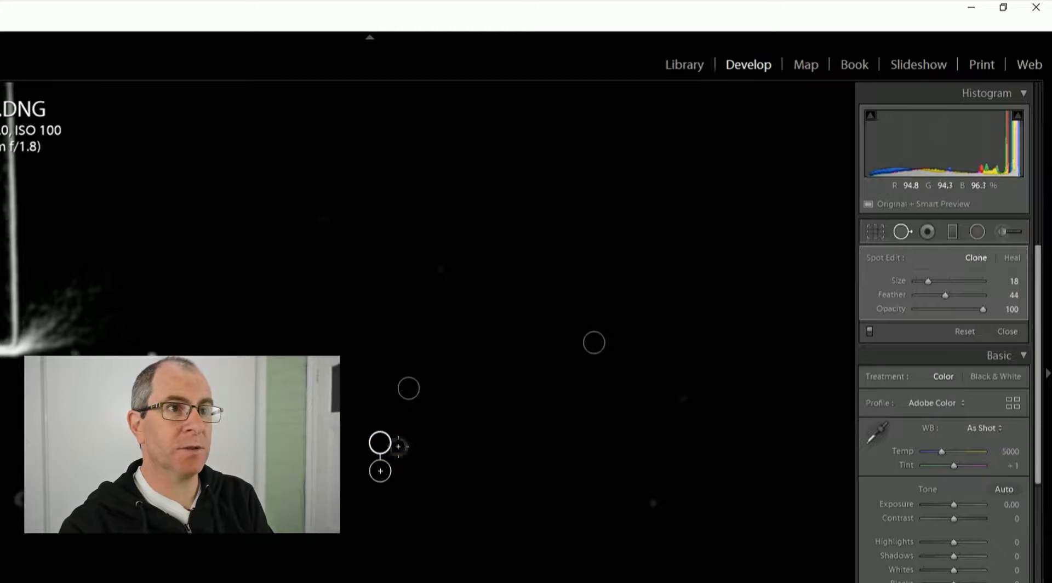
key(Delete)
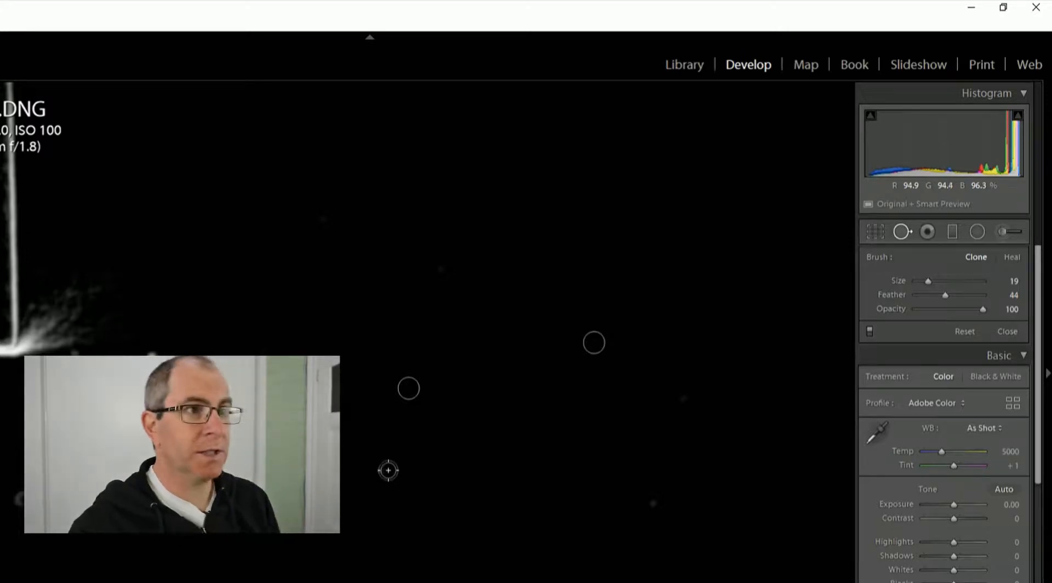
- Delete the cloned spot over the faint background speck, re-clone it, and clone out the two specks below it at size 18
right_click(408, 389)
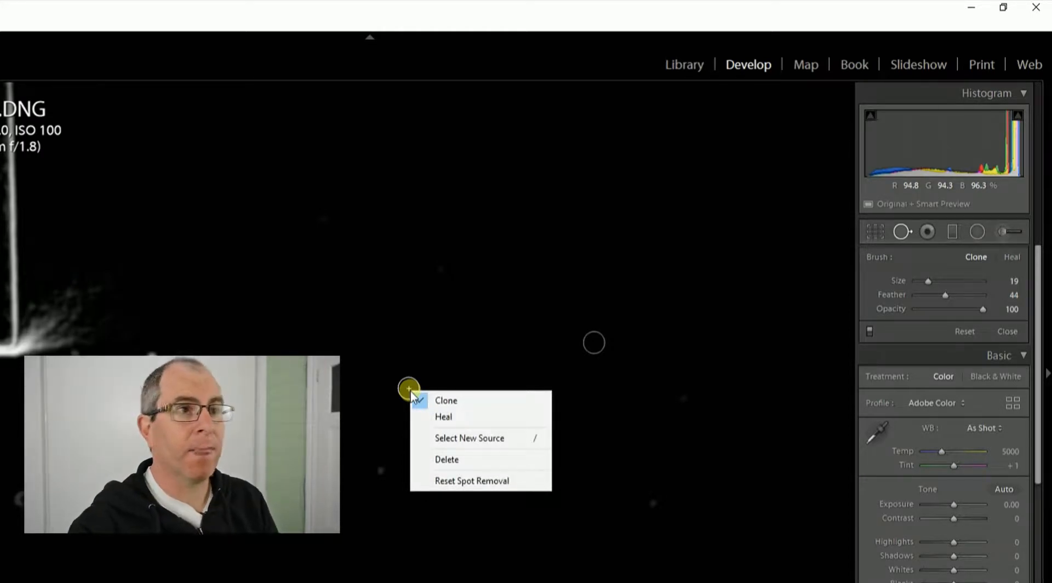
click(459, 461)
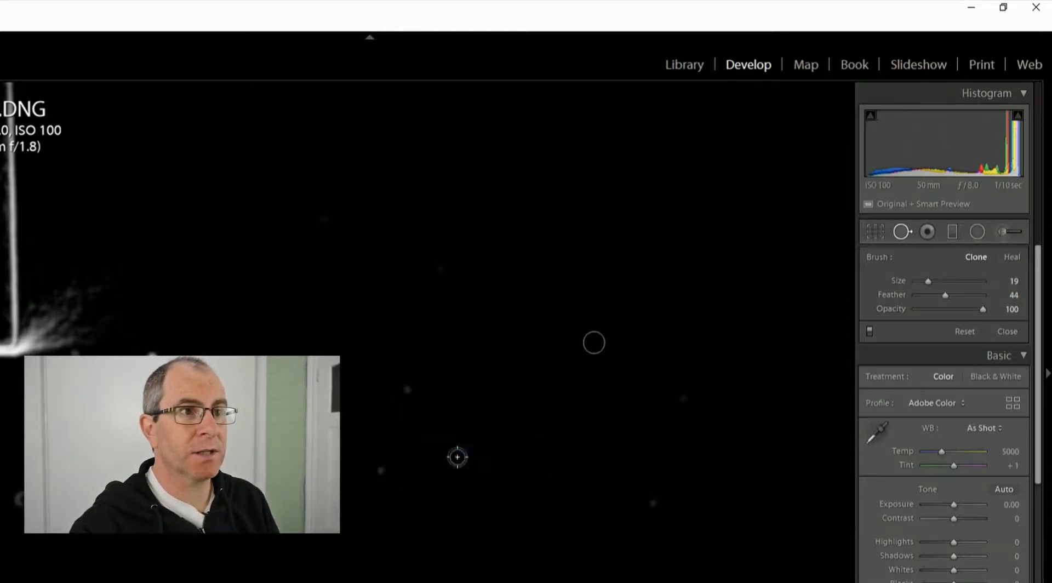
click(410, 386)
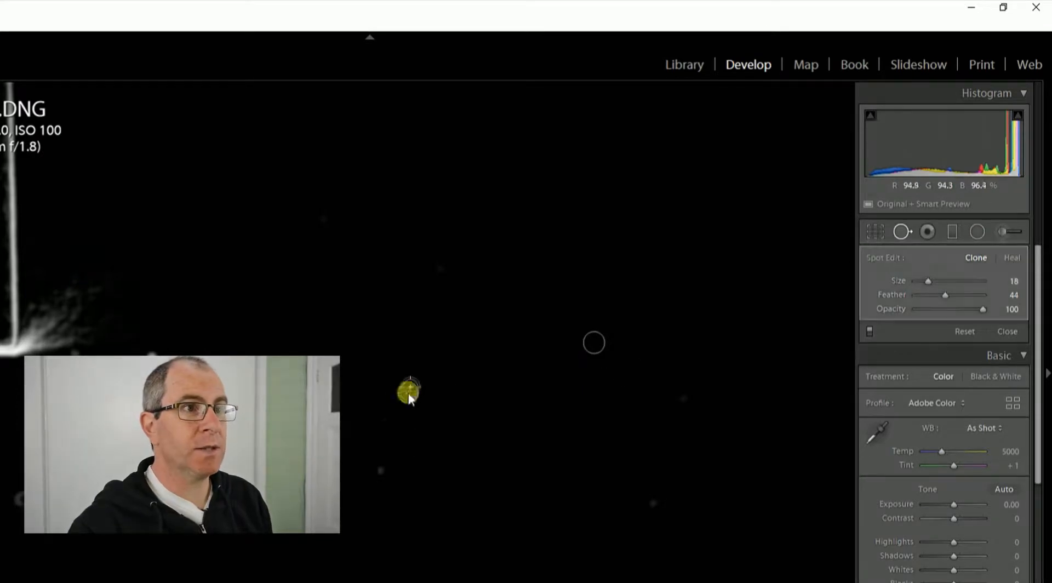
click(381, 470)
click(652, 503)
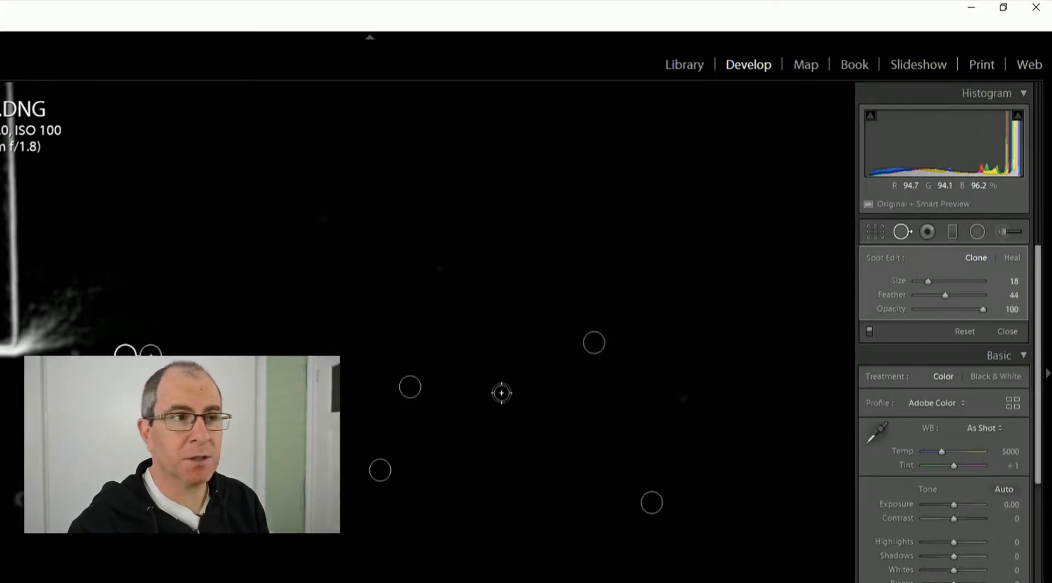
- Delete three of the cloned spots one at a time with the spot deletion cursor
key(alt)
mouse_move(454, 388)
mouse_down()
mouse_move(464, 399)
mouse_move(417, 394)
mouse_up()
alt+click(416, 395)
alt+click(594, 343)
alt+click(652, 502)
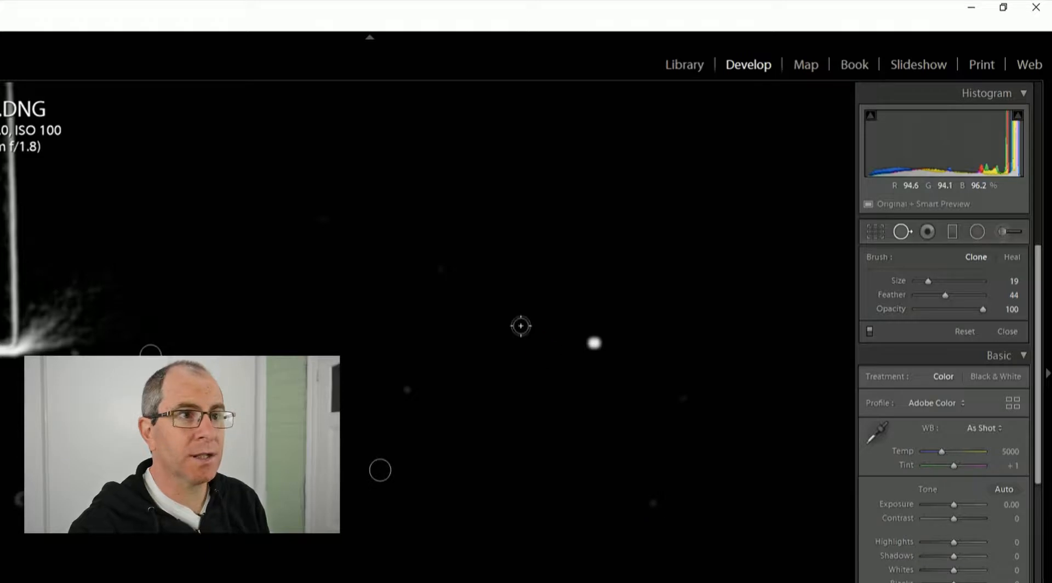
- Restore the individually deleted spots and remove all four cloned background spots together with one selection rectangle
key(ctrl+z)
key(ctrl+z)
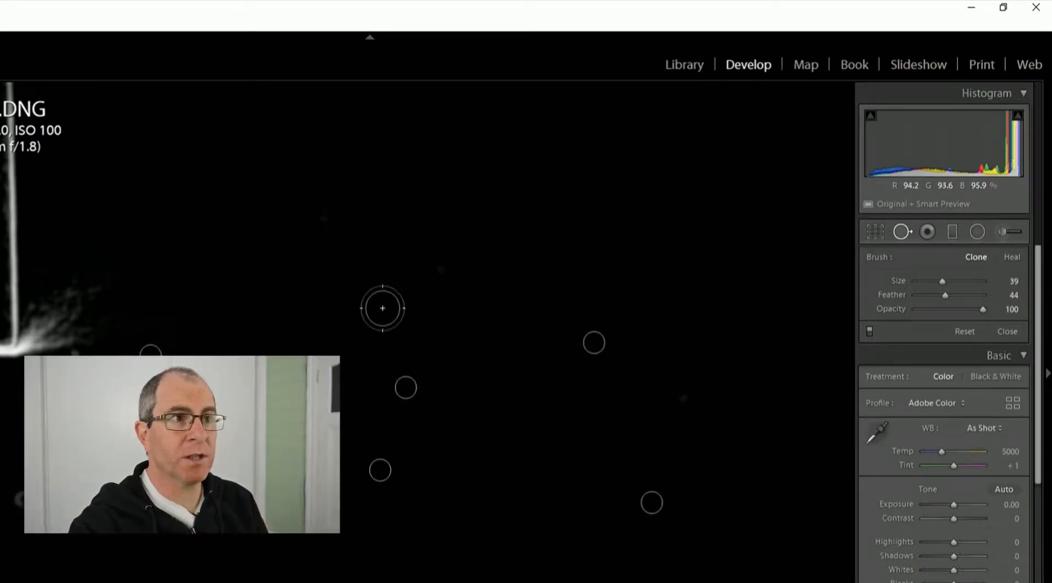
alt+click(355, 323)
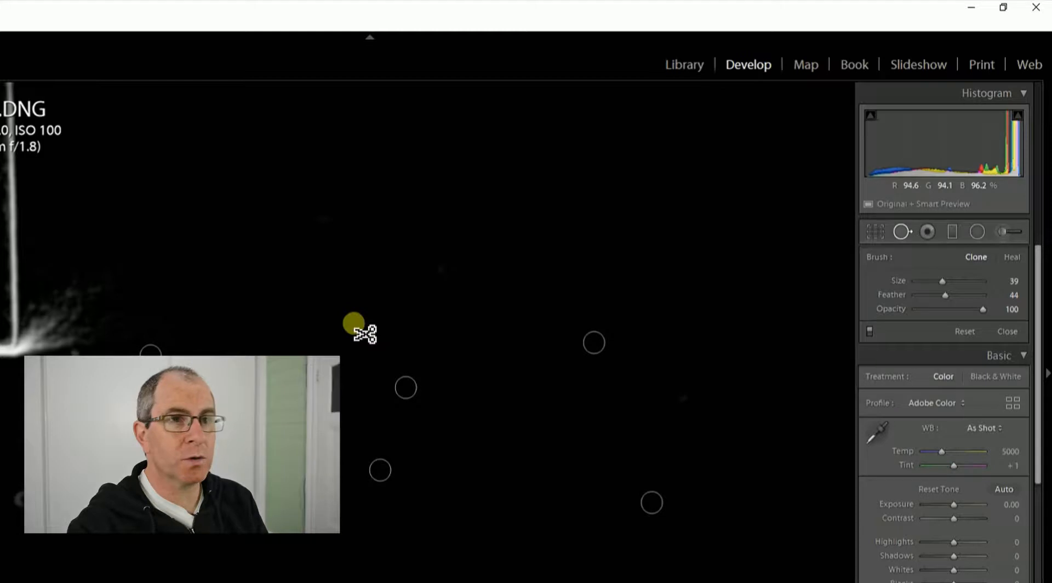
drag(348, 315, 682, 527)
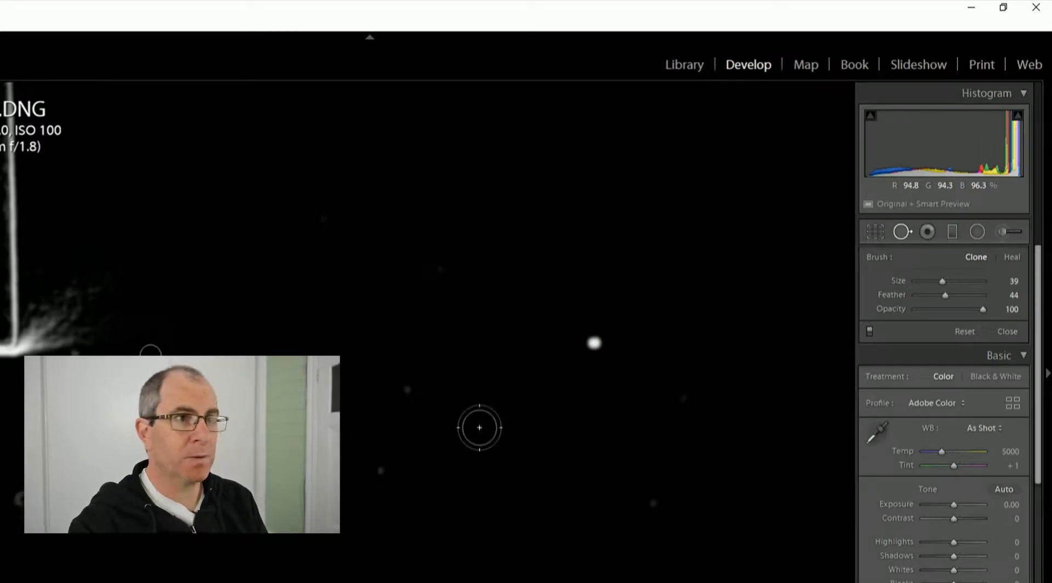
- Clone the faint background speck at size 21 with a manually placed source above and left of it, and undo the spot
scroll(407, 387, down, 5)
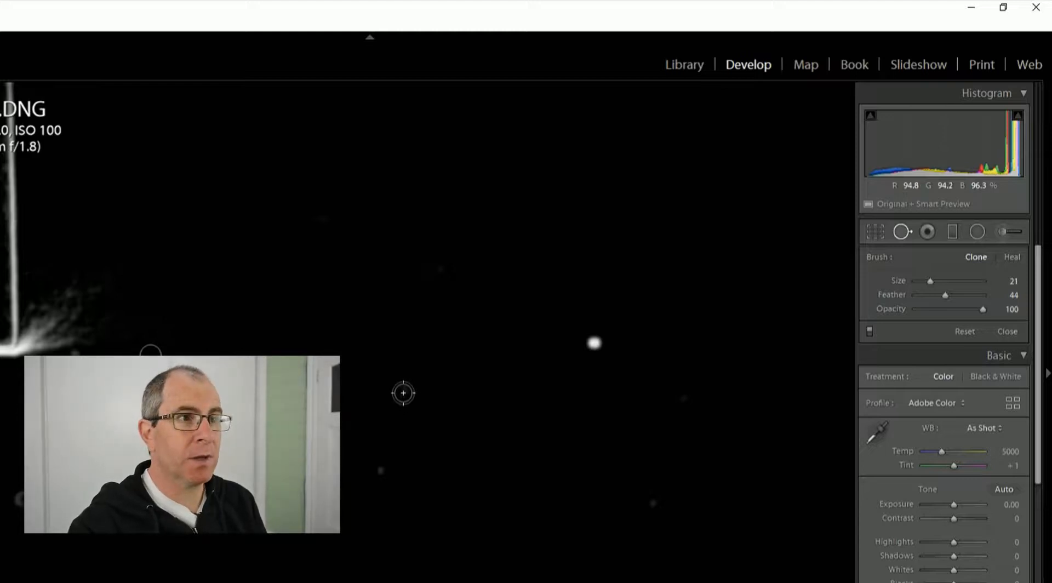
key(ctrl)
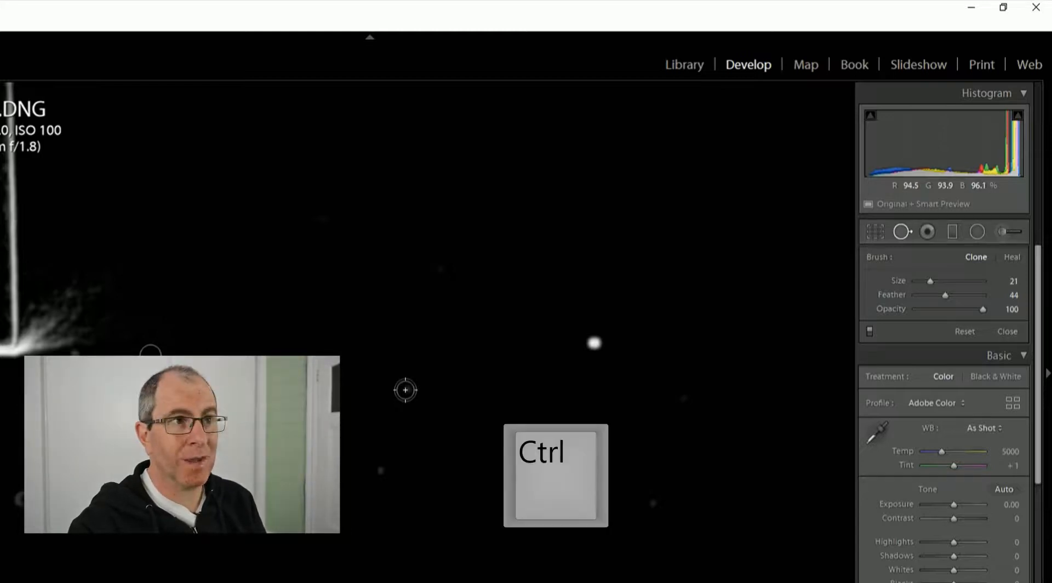
mouse_move(405, 390)
mouse_down()
mouse_move(435, 416)
mouse_move(484, 411)
mouse_move(492, 319)
mouse_move(400, 275)
mouse_move(346, 348)
mouse_move(435, 264)
mouse_move(390, 280)
mouse_move(442, 331)
mouse_move(472, 394)
mouse_move(480, 456)
mouse_move(139, 214)
mouse_move(131, 196)
mouse_move(357, 205)
mouse_move(387, 235)
mouse_move(336, 277)
mouse_move(357, 310)
mouse_move(352, 326)
mouse_up()
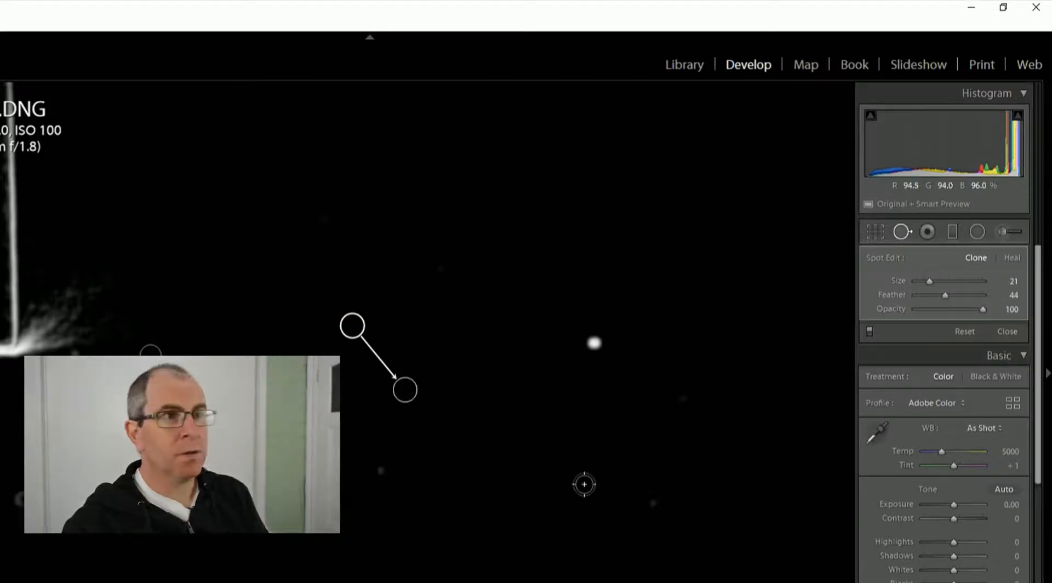
key(ctrl+z)
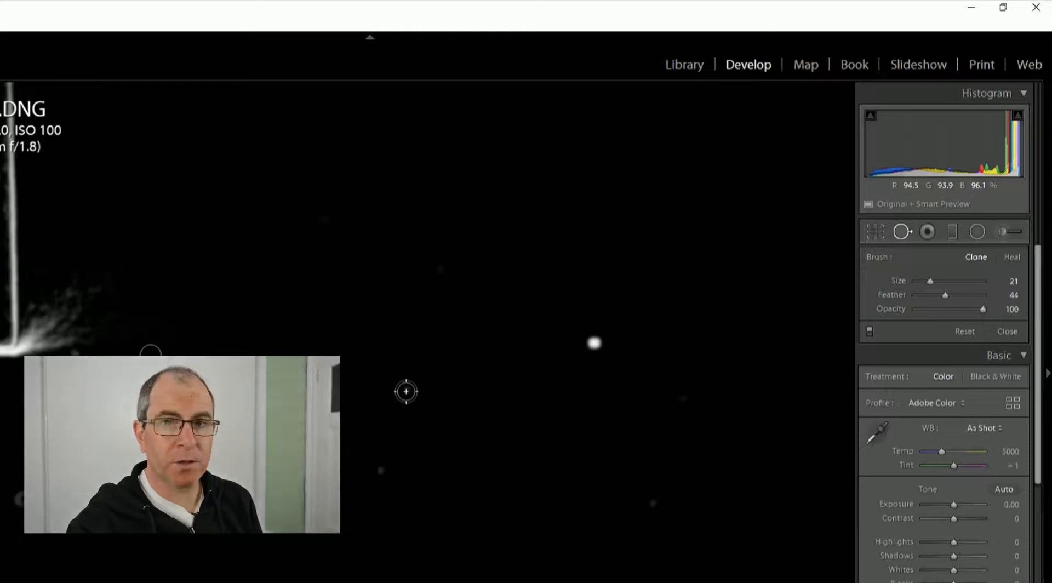
- Clone the faint background speck with a custom-sized circle drawn outward from its centre to size 28
key(ctrl+alt)
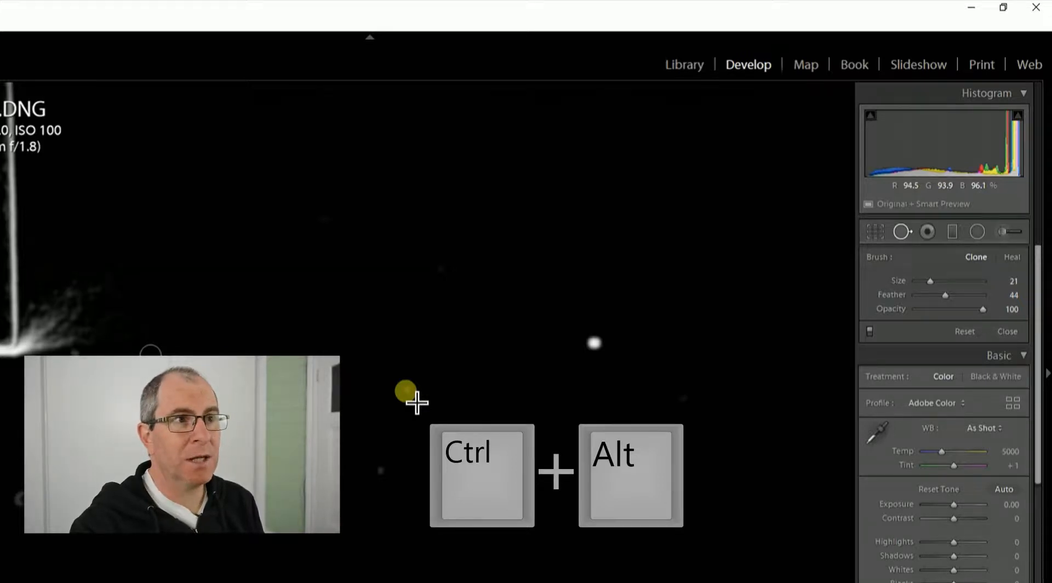
mouse_move(405, 391)
mouse_down()
mouse_move(548, 434)
mouse_move(671, 453)
mouse_move(422, 401)
mouse_up()
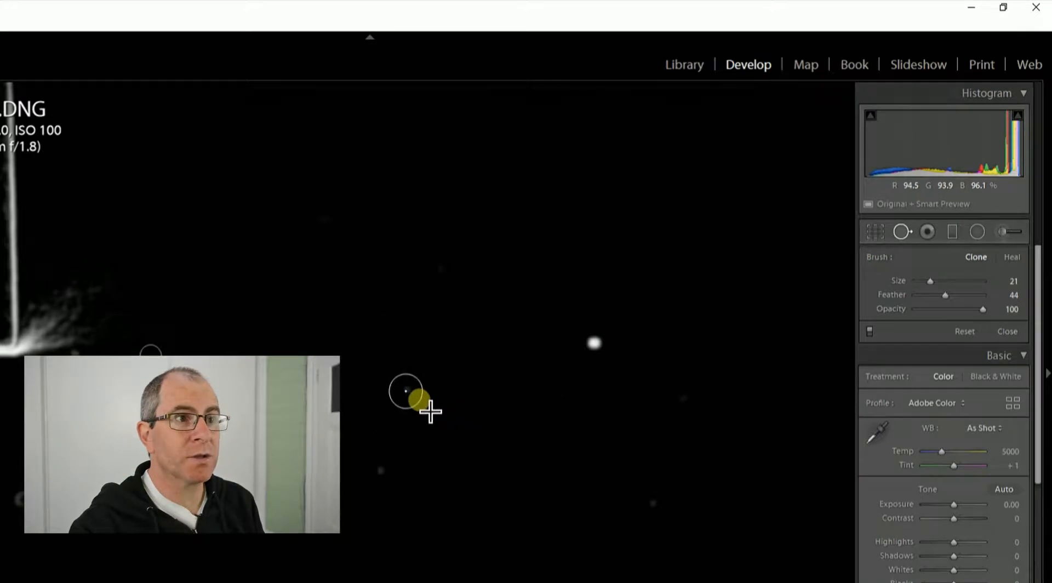
click(419, 399)
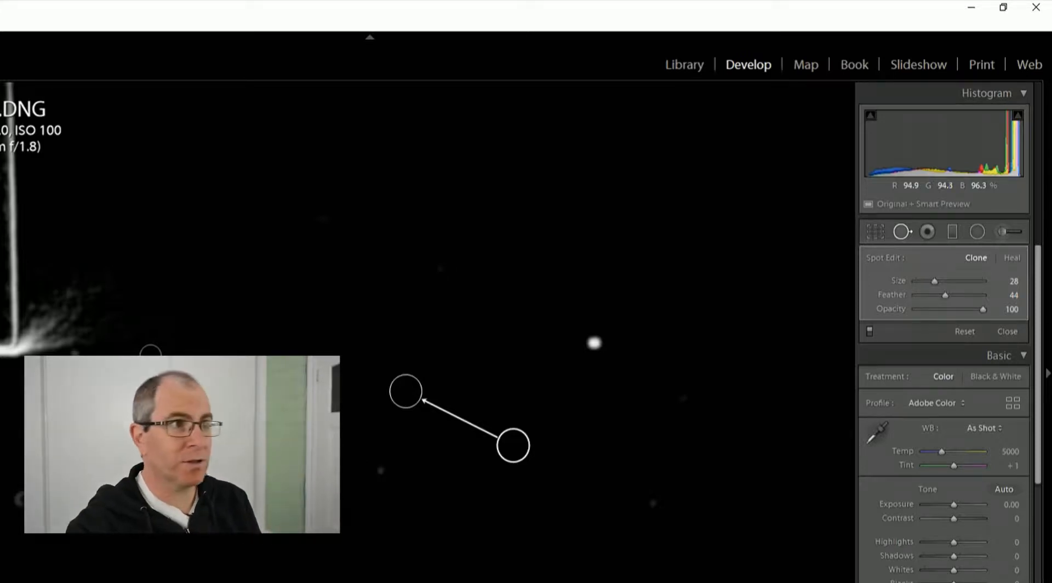
- Paint a size 23 clone stroke down the print's vertical edge and move its source into the blank background to the right
drag(142, 478, 488, 522)
drag(447, 314, 558, 477)
drag(569, 217, 490, 332)
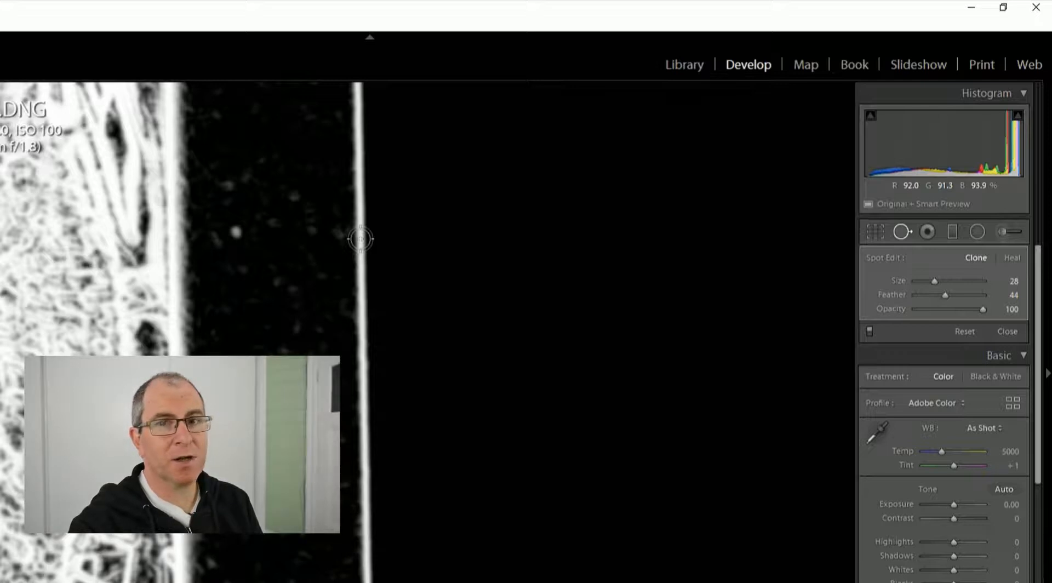
mouse_move(360, 239)
mouse_down()
mouse_move(376, 294)
mouse_move(379, 529)
mouse_up()
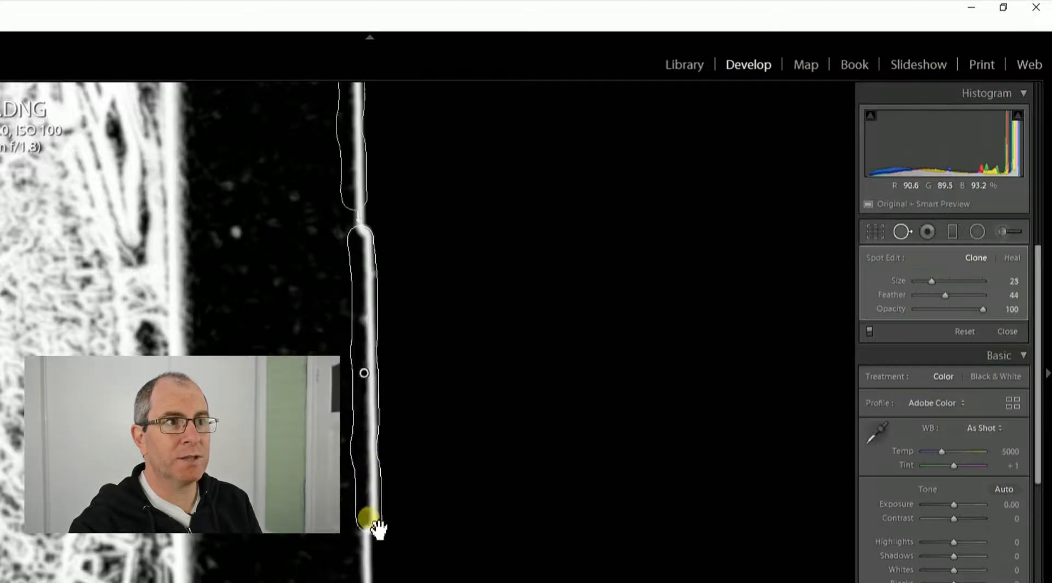
mouse_move(357, 87)
mouse_down()
mouse_move(369, 115)
mouse_move(446, 148)
mouse_move(527, 222)
mouse_move(568, 294)
mouse_up()
drag(570, 190, 711, 374)
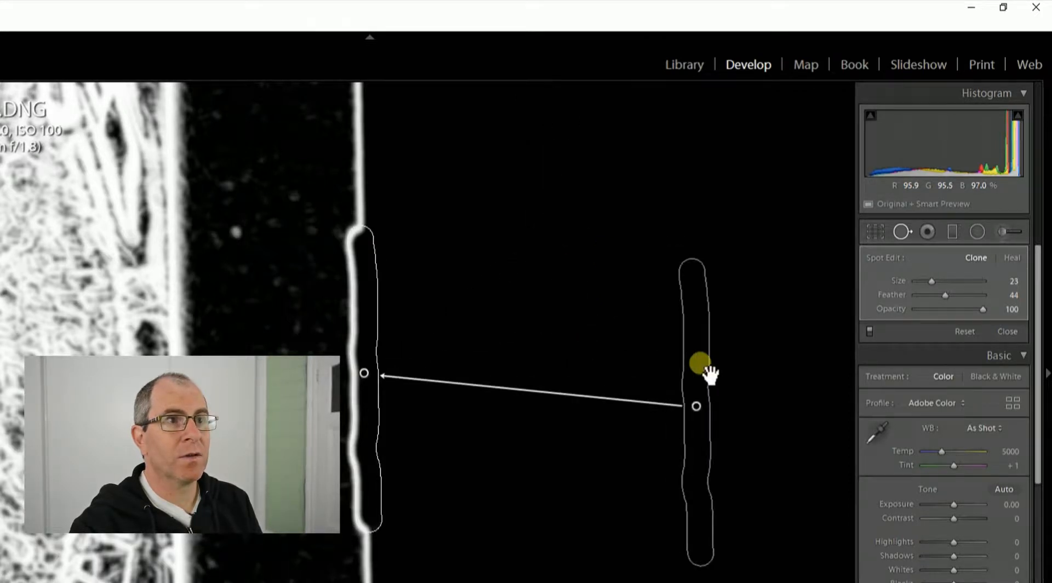
- Change the edge stroke to Heal, move its source closer, and undo the source and mode changes
click(1005, 258)
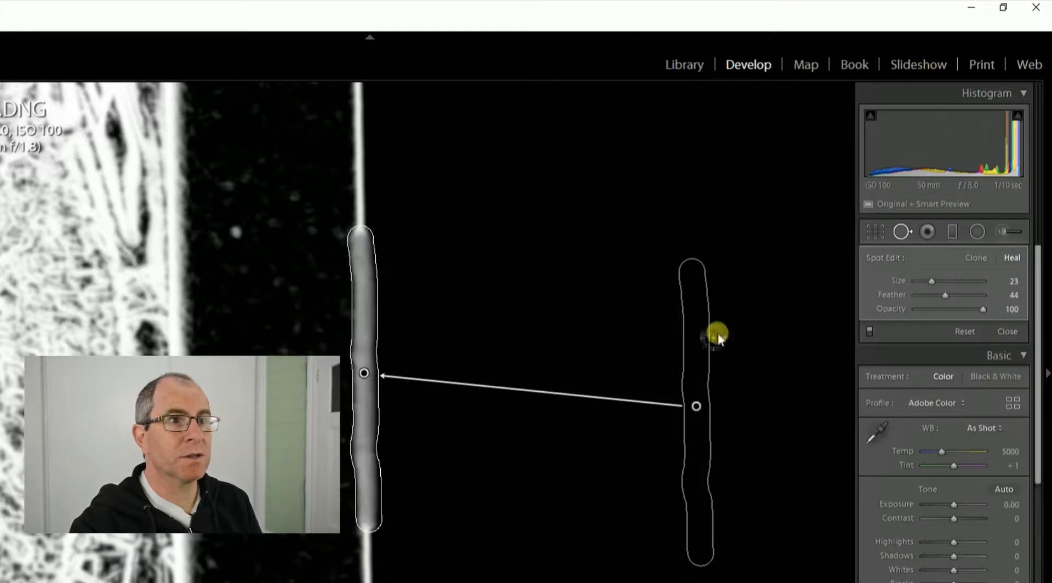
mouse_move(707, 366)
mouse_down()
mouse_move(763, 317)
mouse_move(791, 272)
mouse_move(618, 311)
mouse_up()
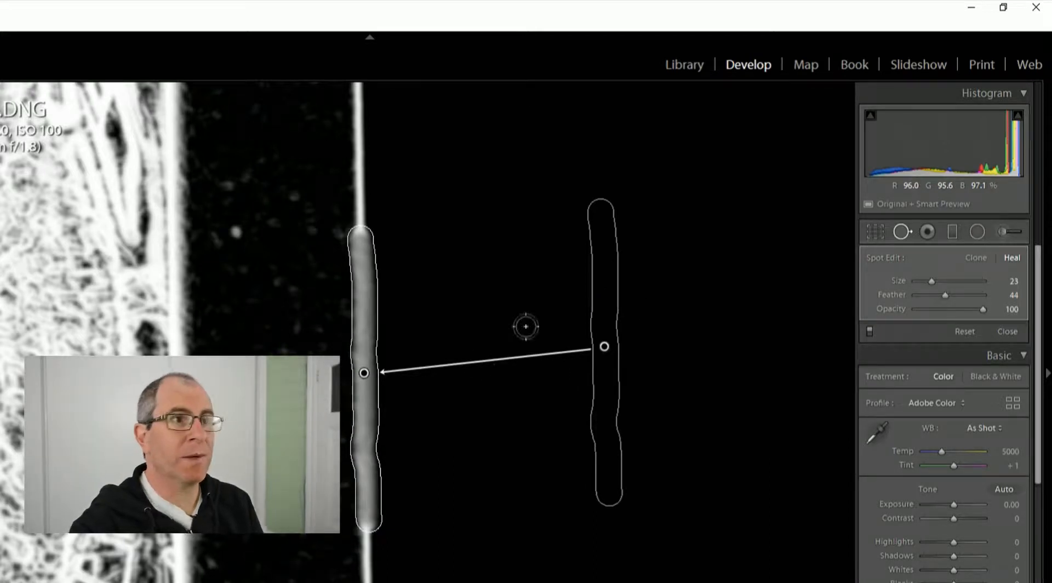
key(ctrl+z)
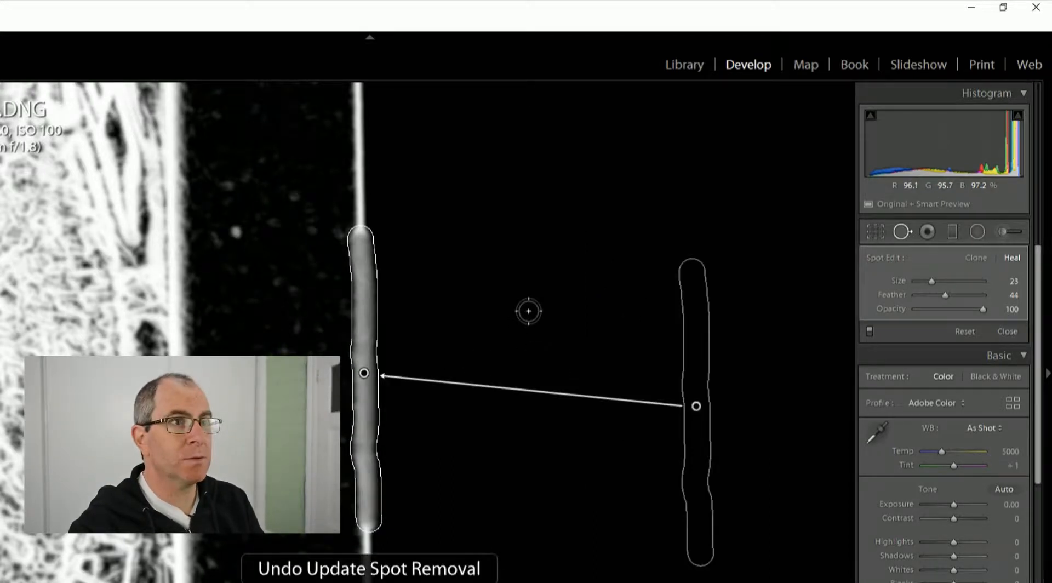
key(ctrl+z)
key(ctrl+z)
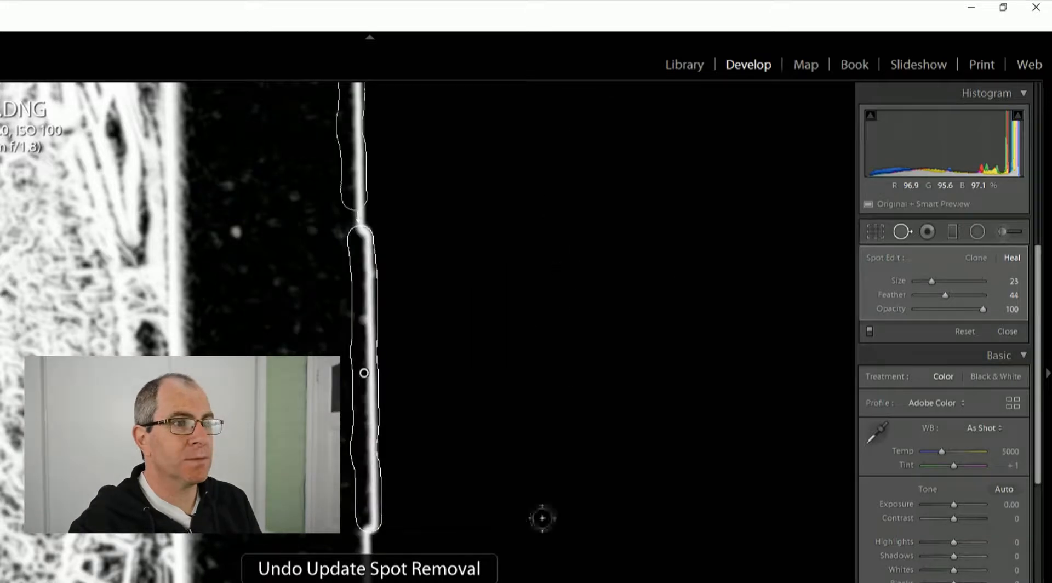
- Open the yellow-breasted bird print photo DSC_0294.DNG and turn off Visualize Spots
click(438, 581)
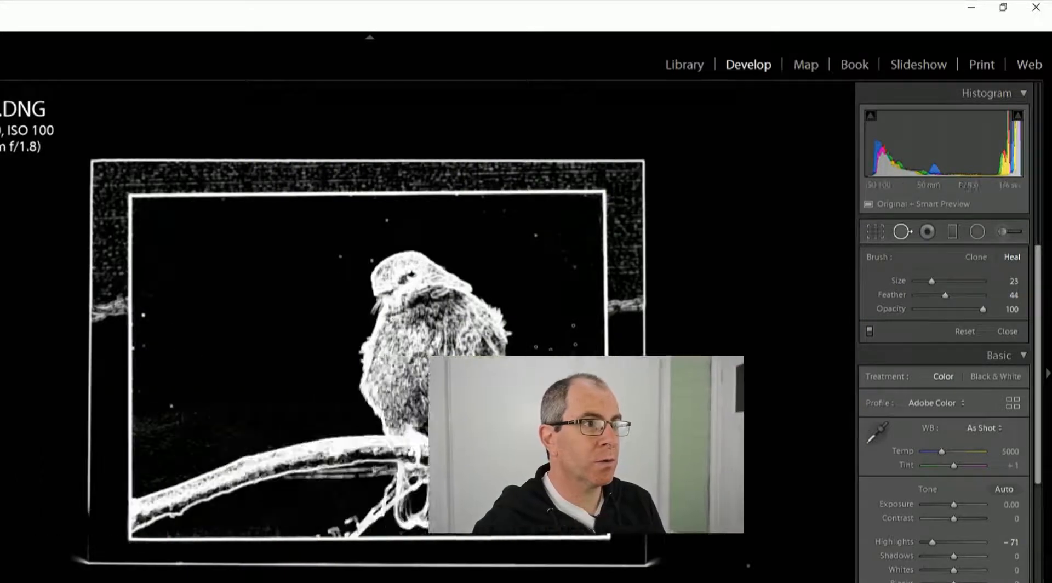
key(a)
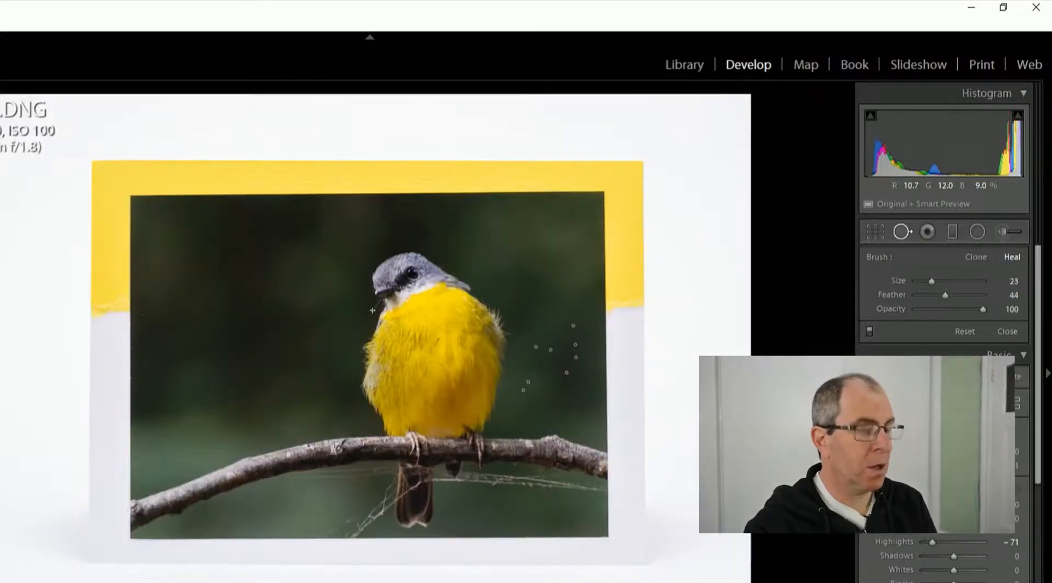
- Heal the long whisker below the bird's beak with a smaller brush stroke and move its source farther into the dark background
key(z)
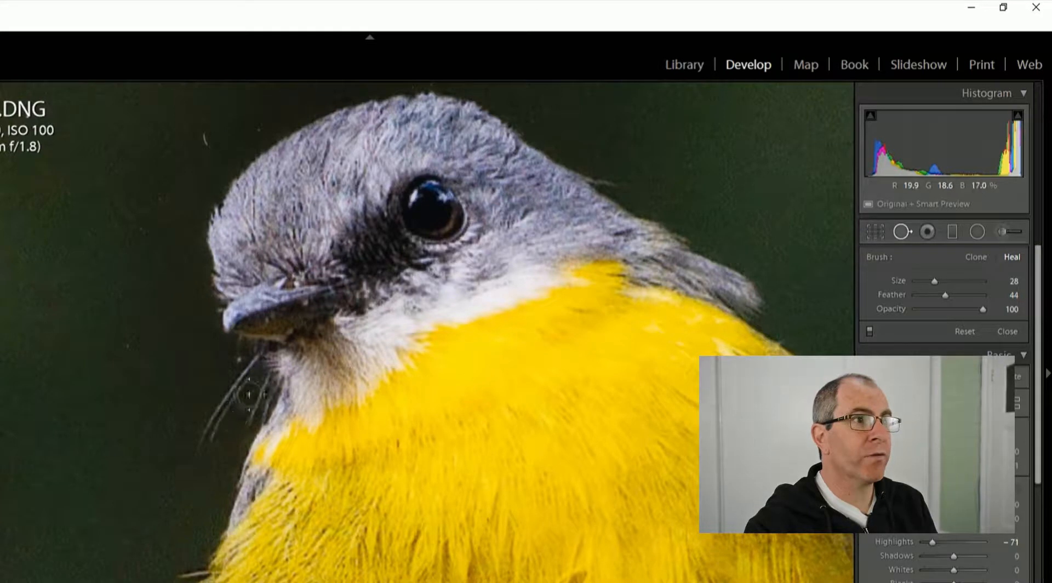
scroll(190, 427, down, 3)
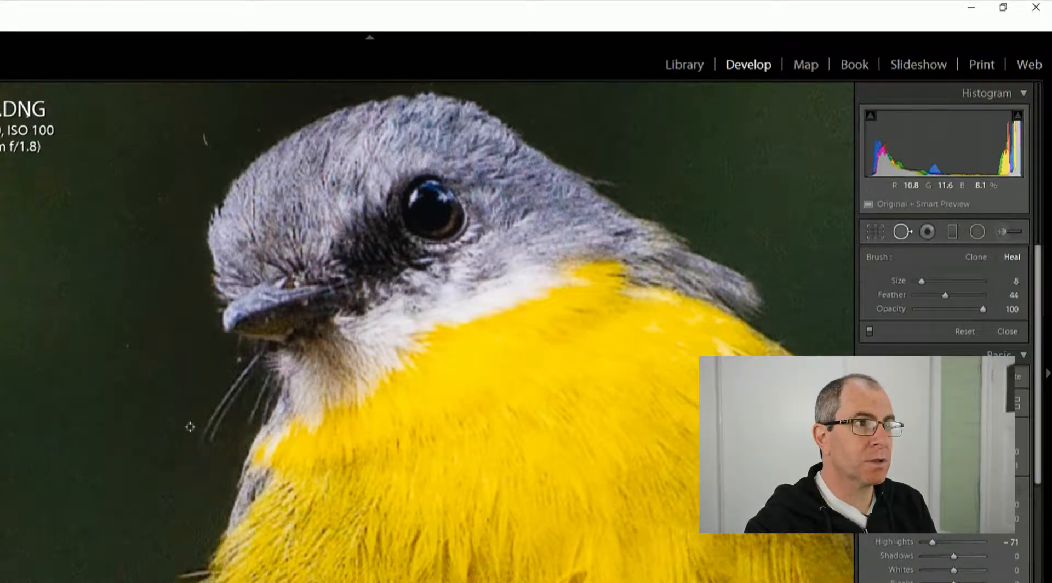
key(z)
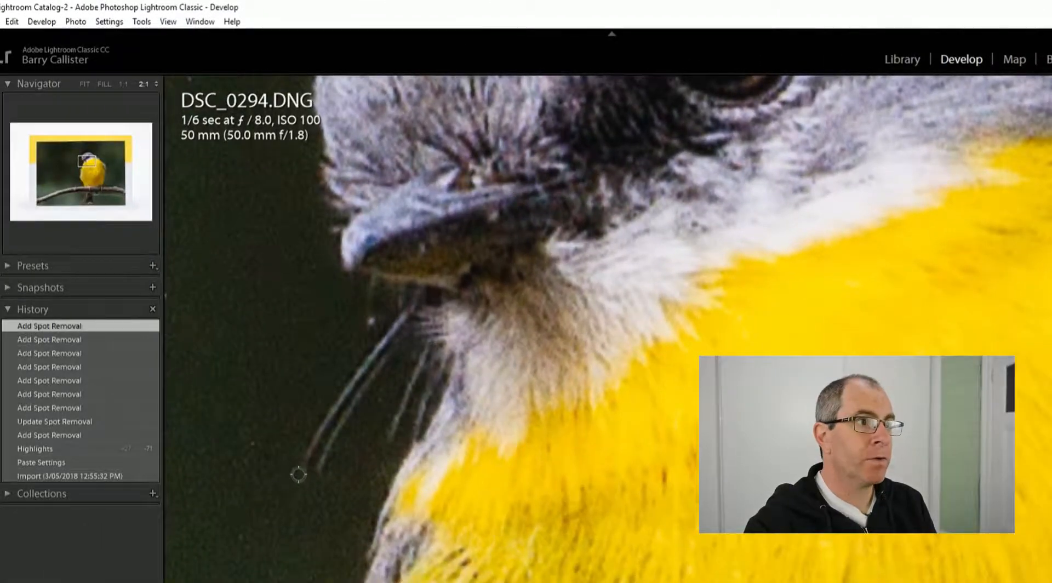
drag(298, 475, 417, 322)
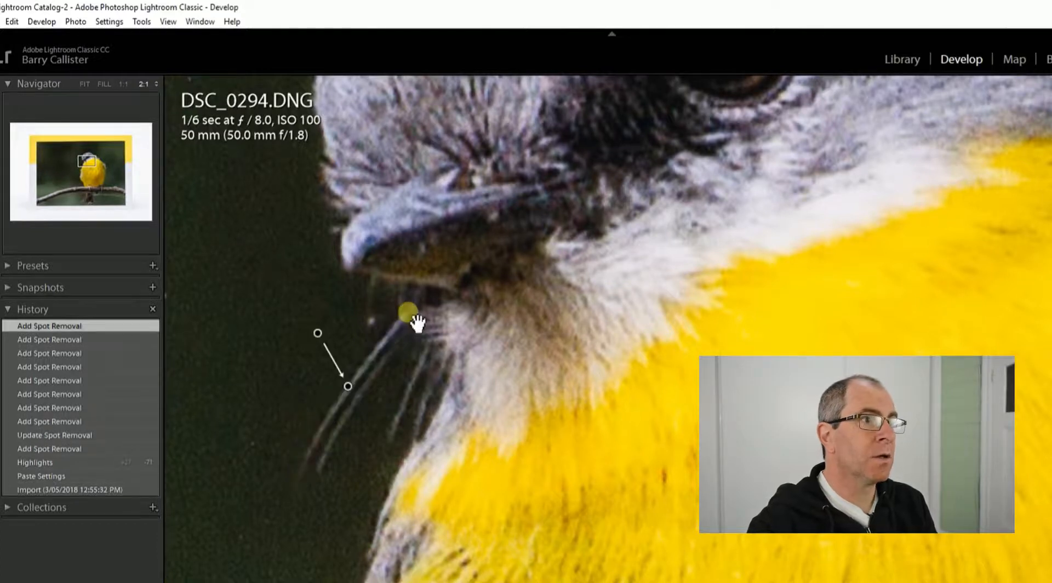
mouse_move(324, 330)
mouse_down()
mouse_move(242, 351)
mouse_move(250, 346)
mouse_up()
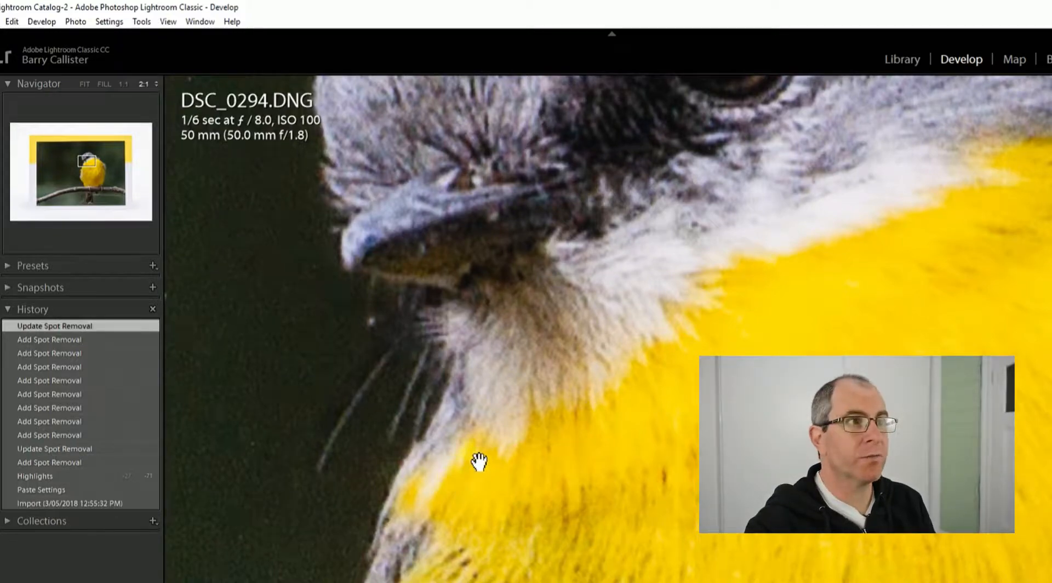
scroll(479, 462, down, 5)
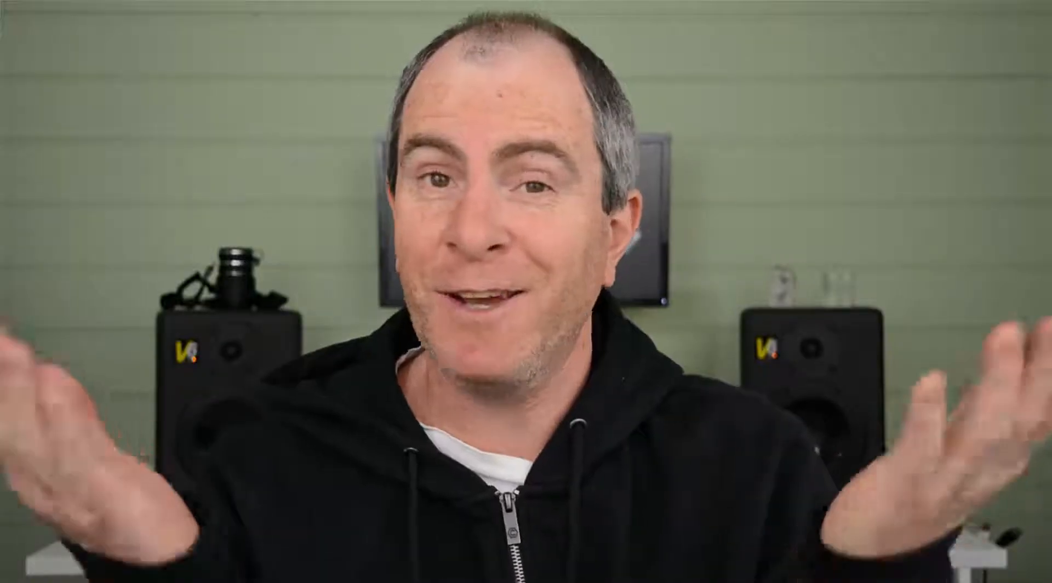